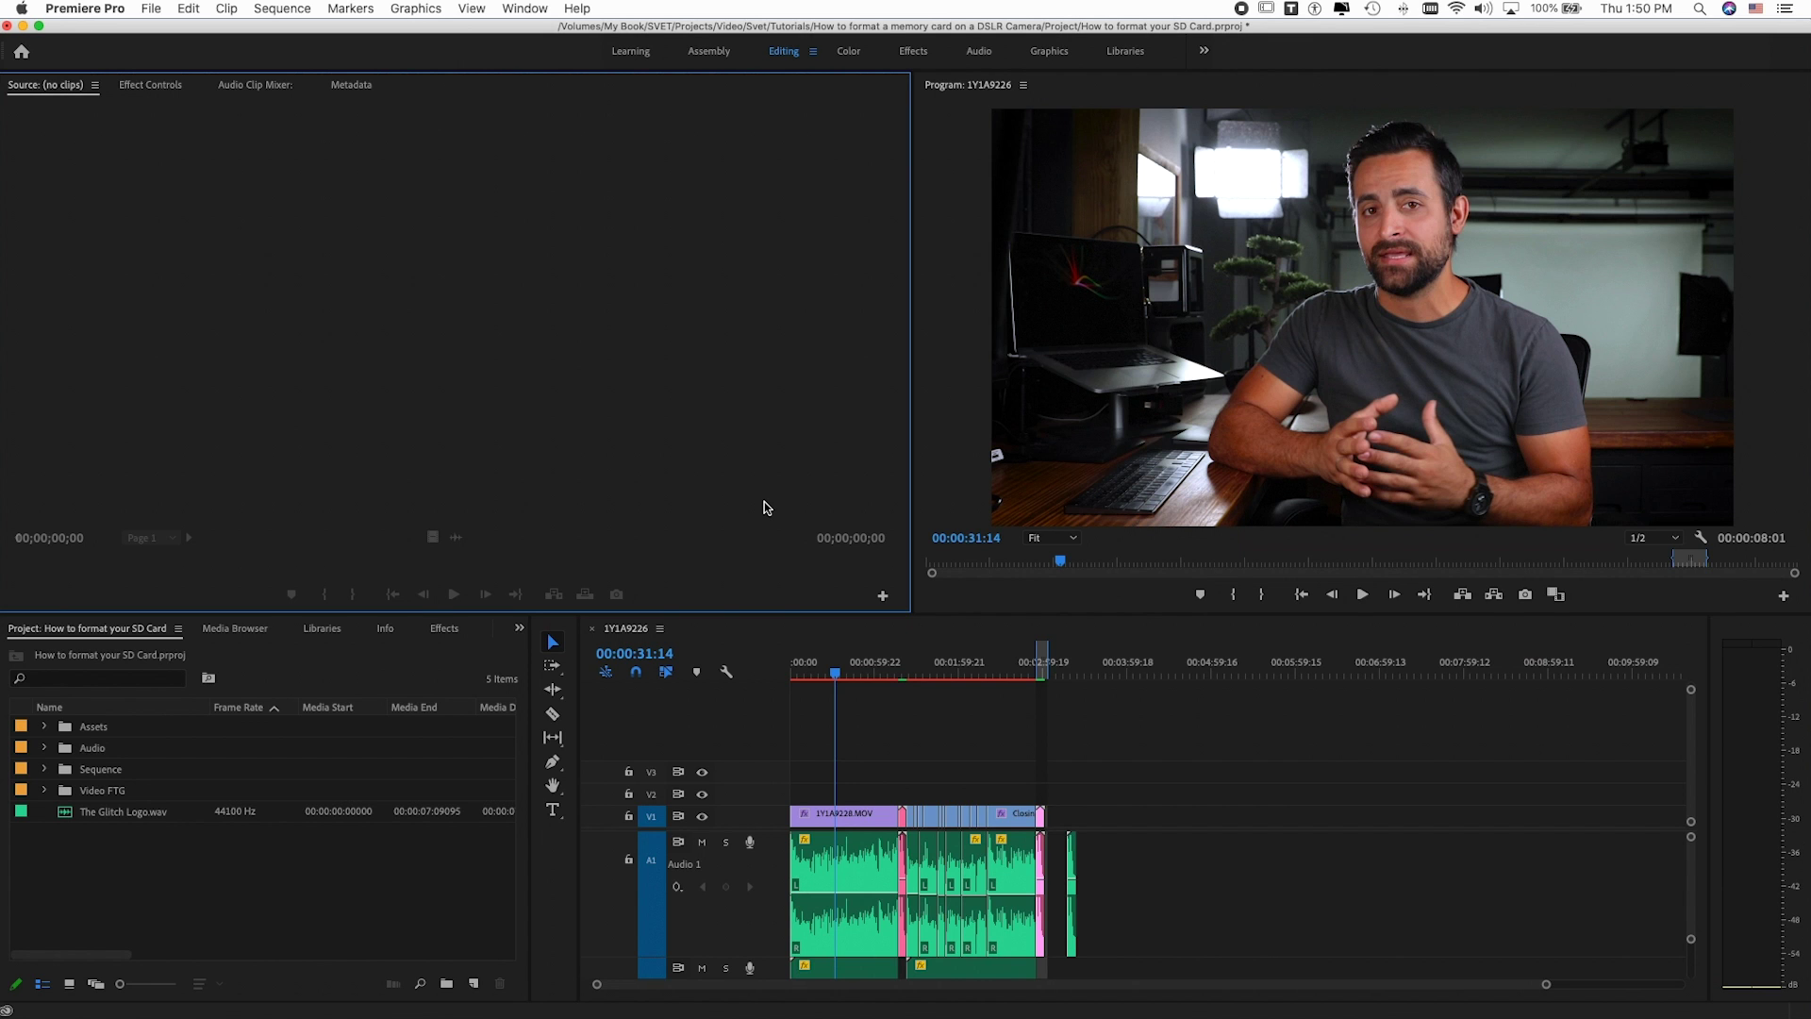
Delete the unused media cache files in Media Cache preferences, then close the project window.
click(86, 9)
mouse_move(103, 58)
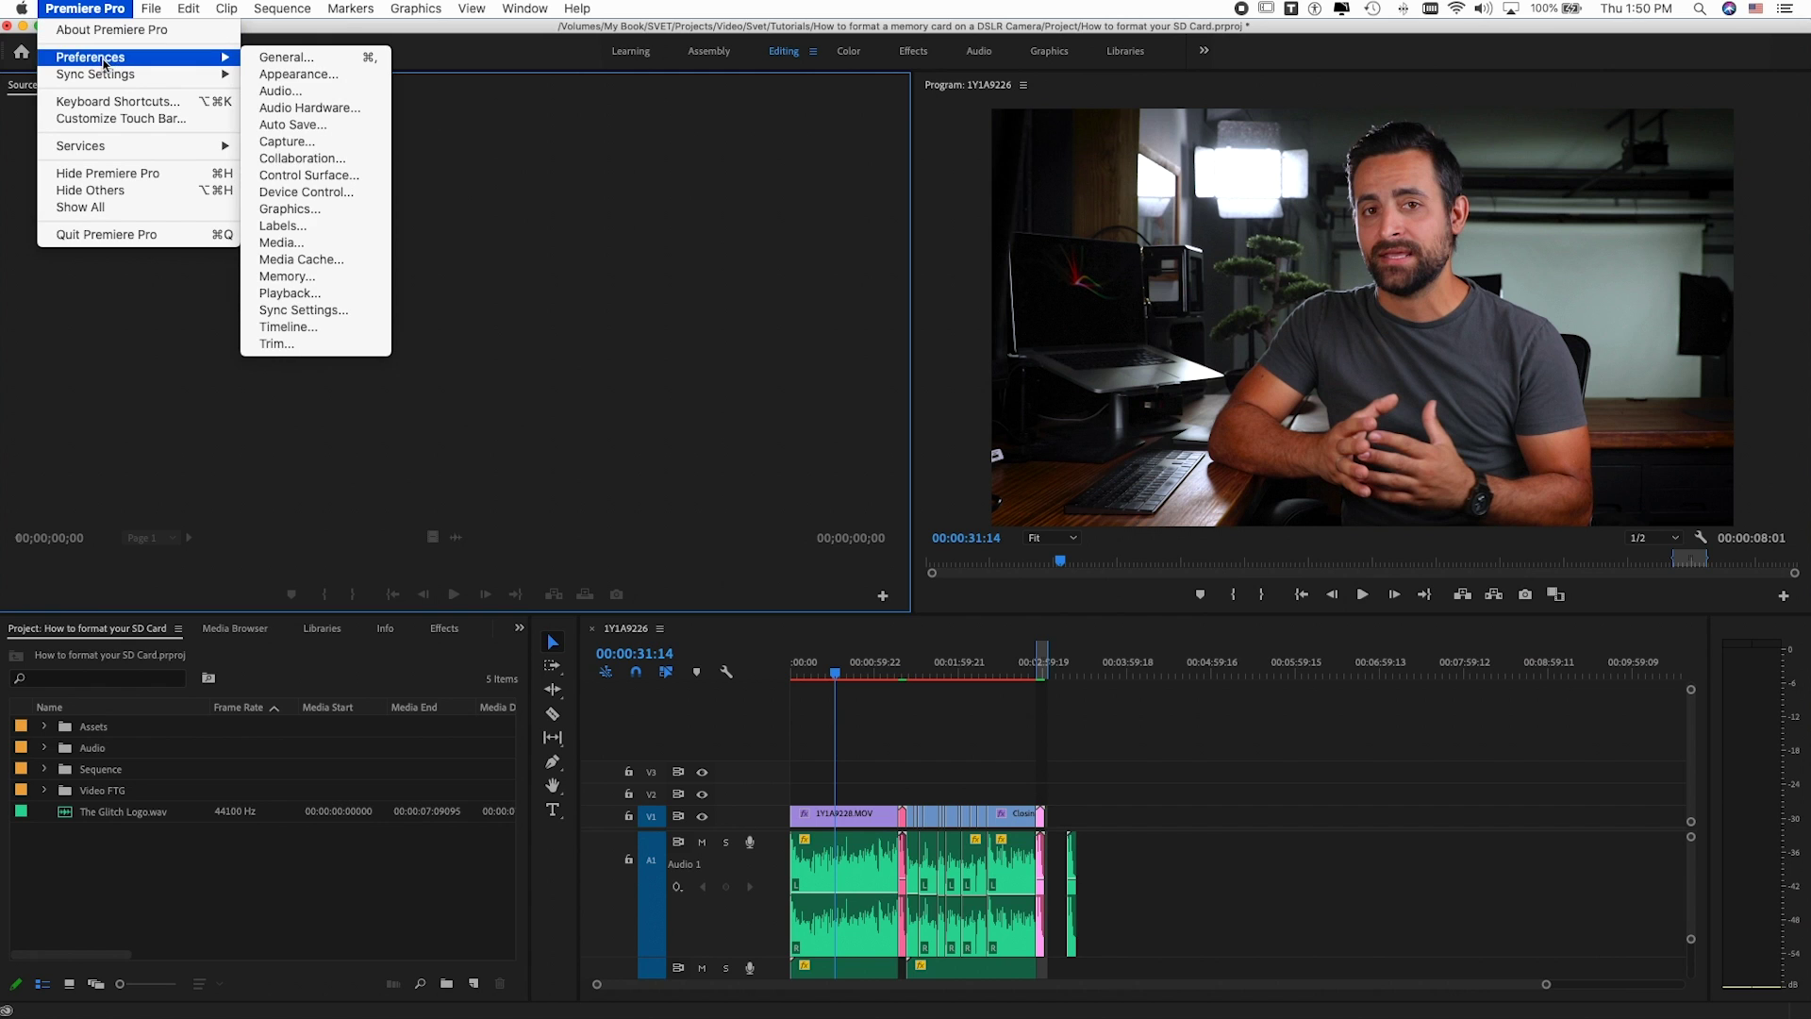
click(362, 259)
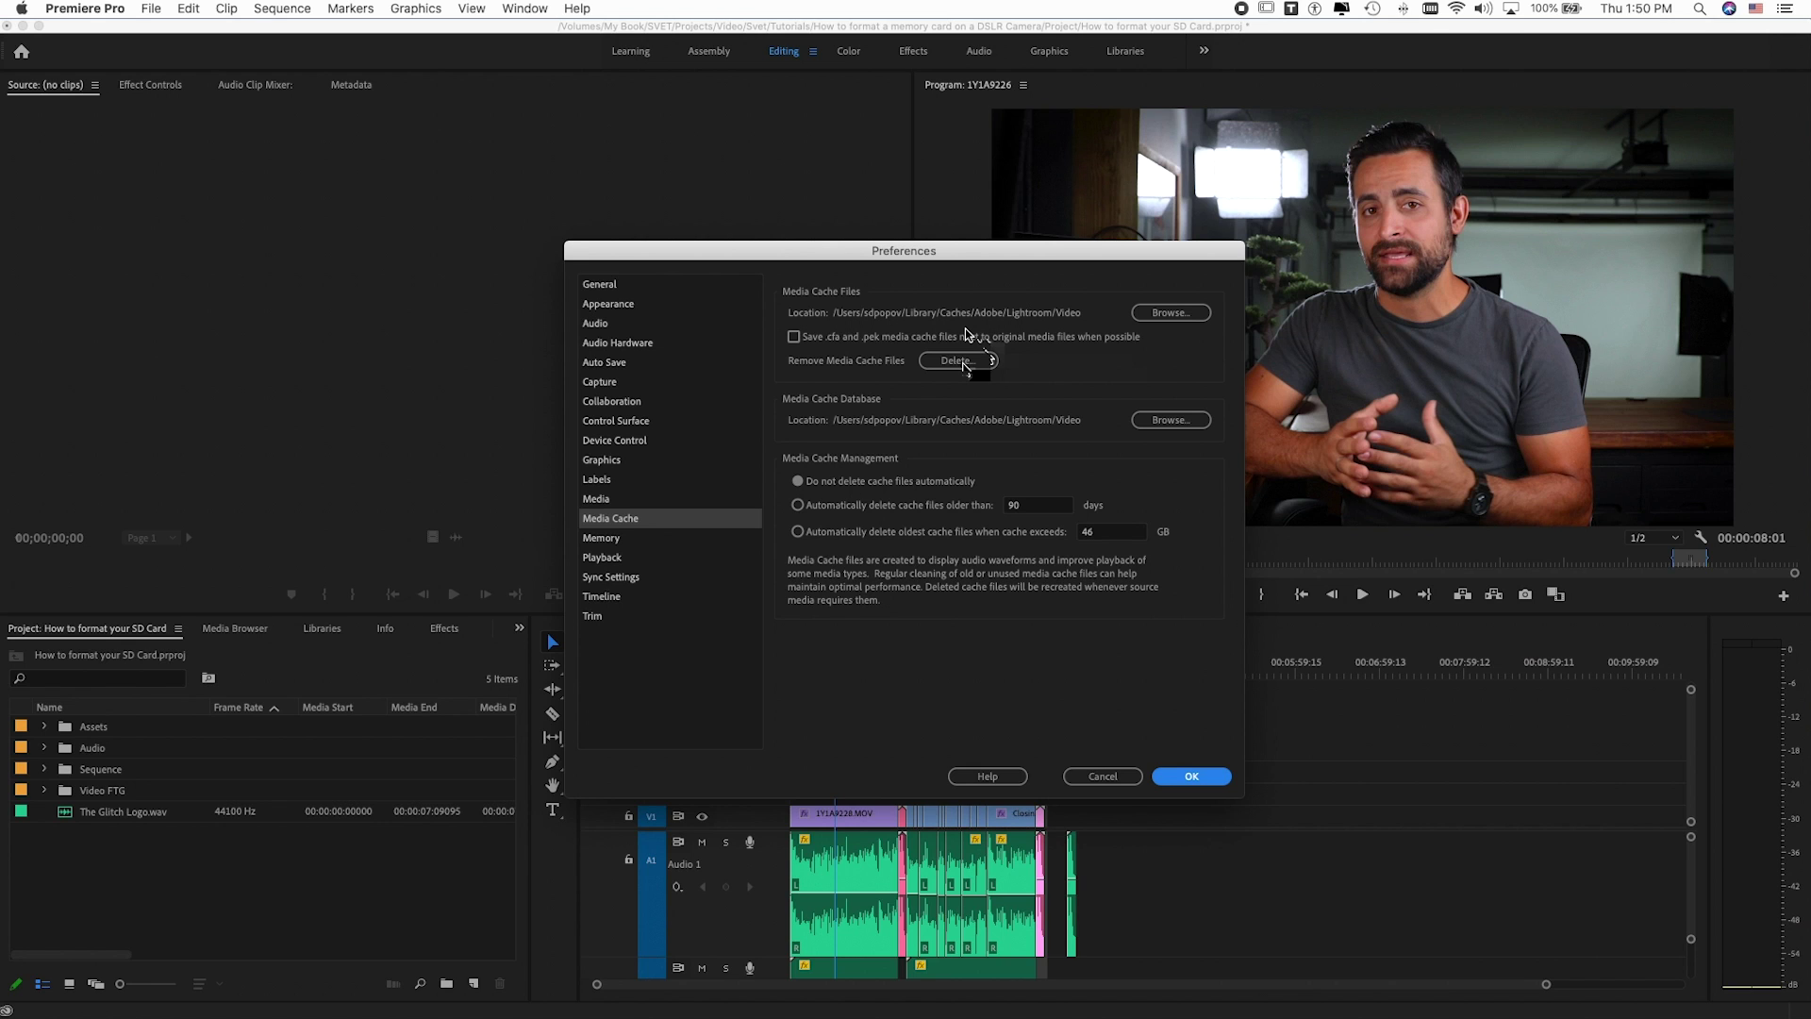
click(958, 360)
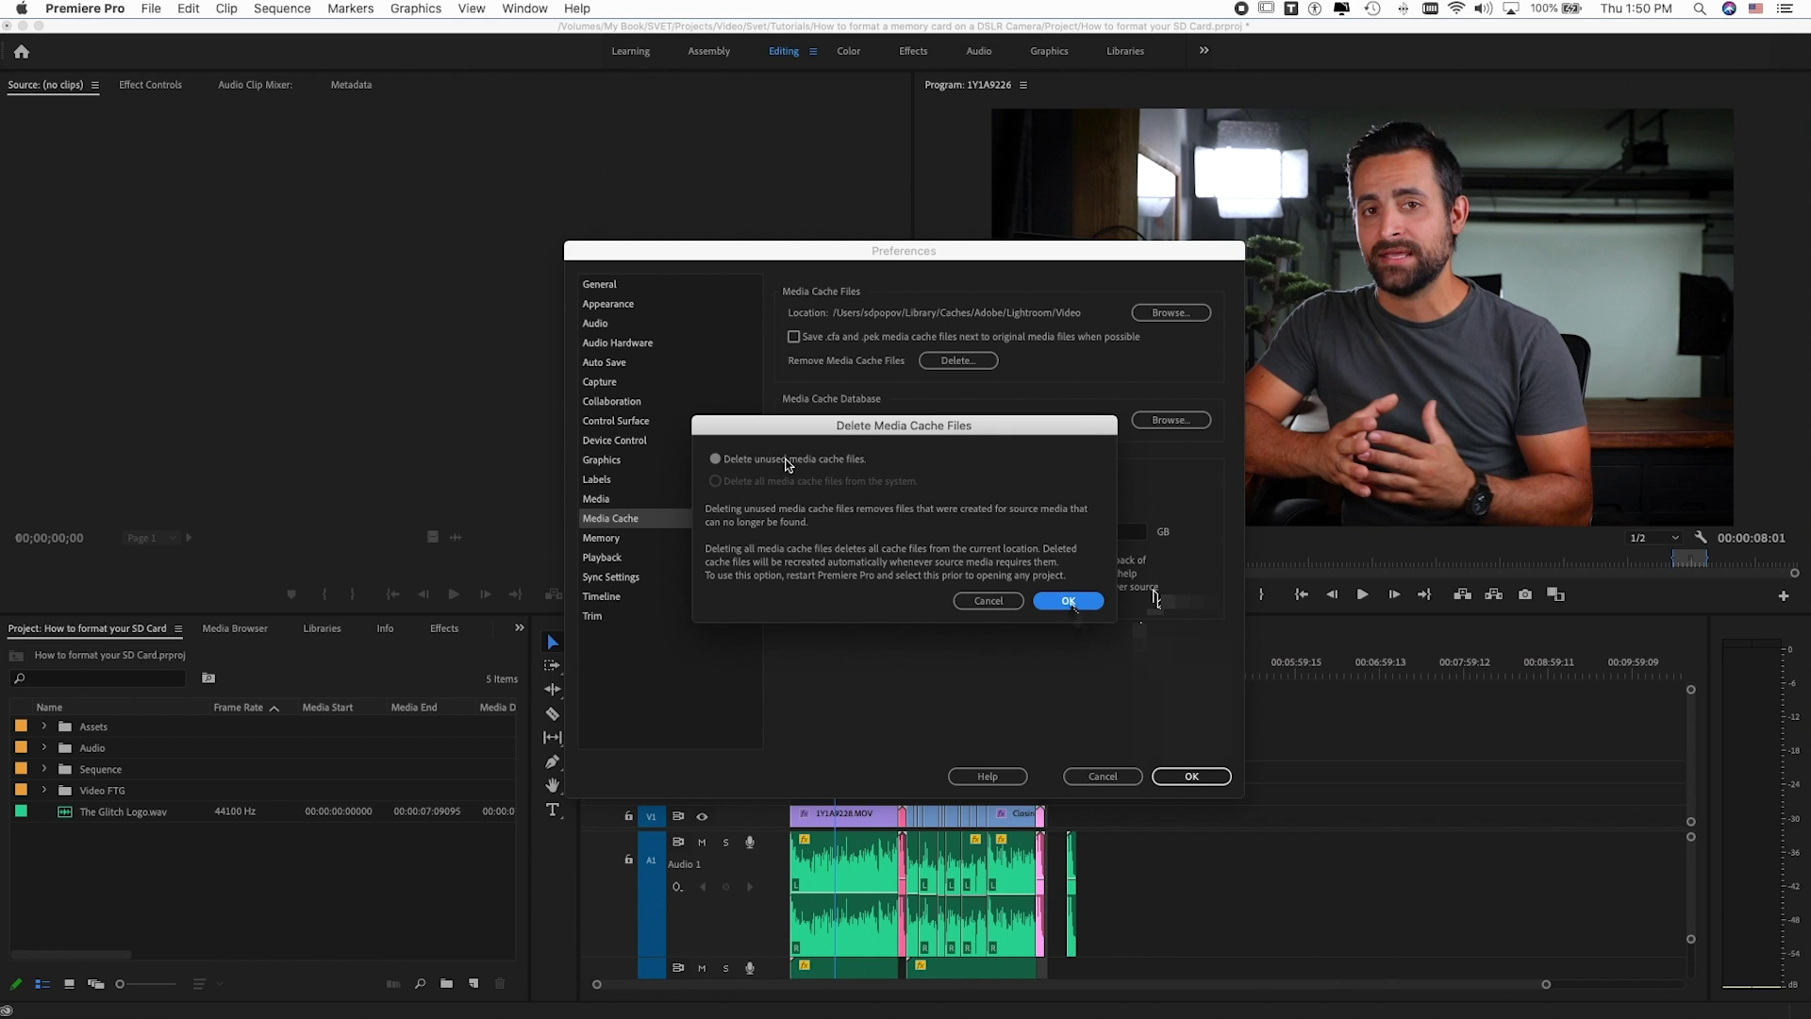
click(1070, 604)
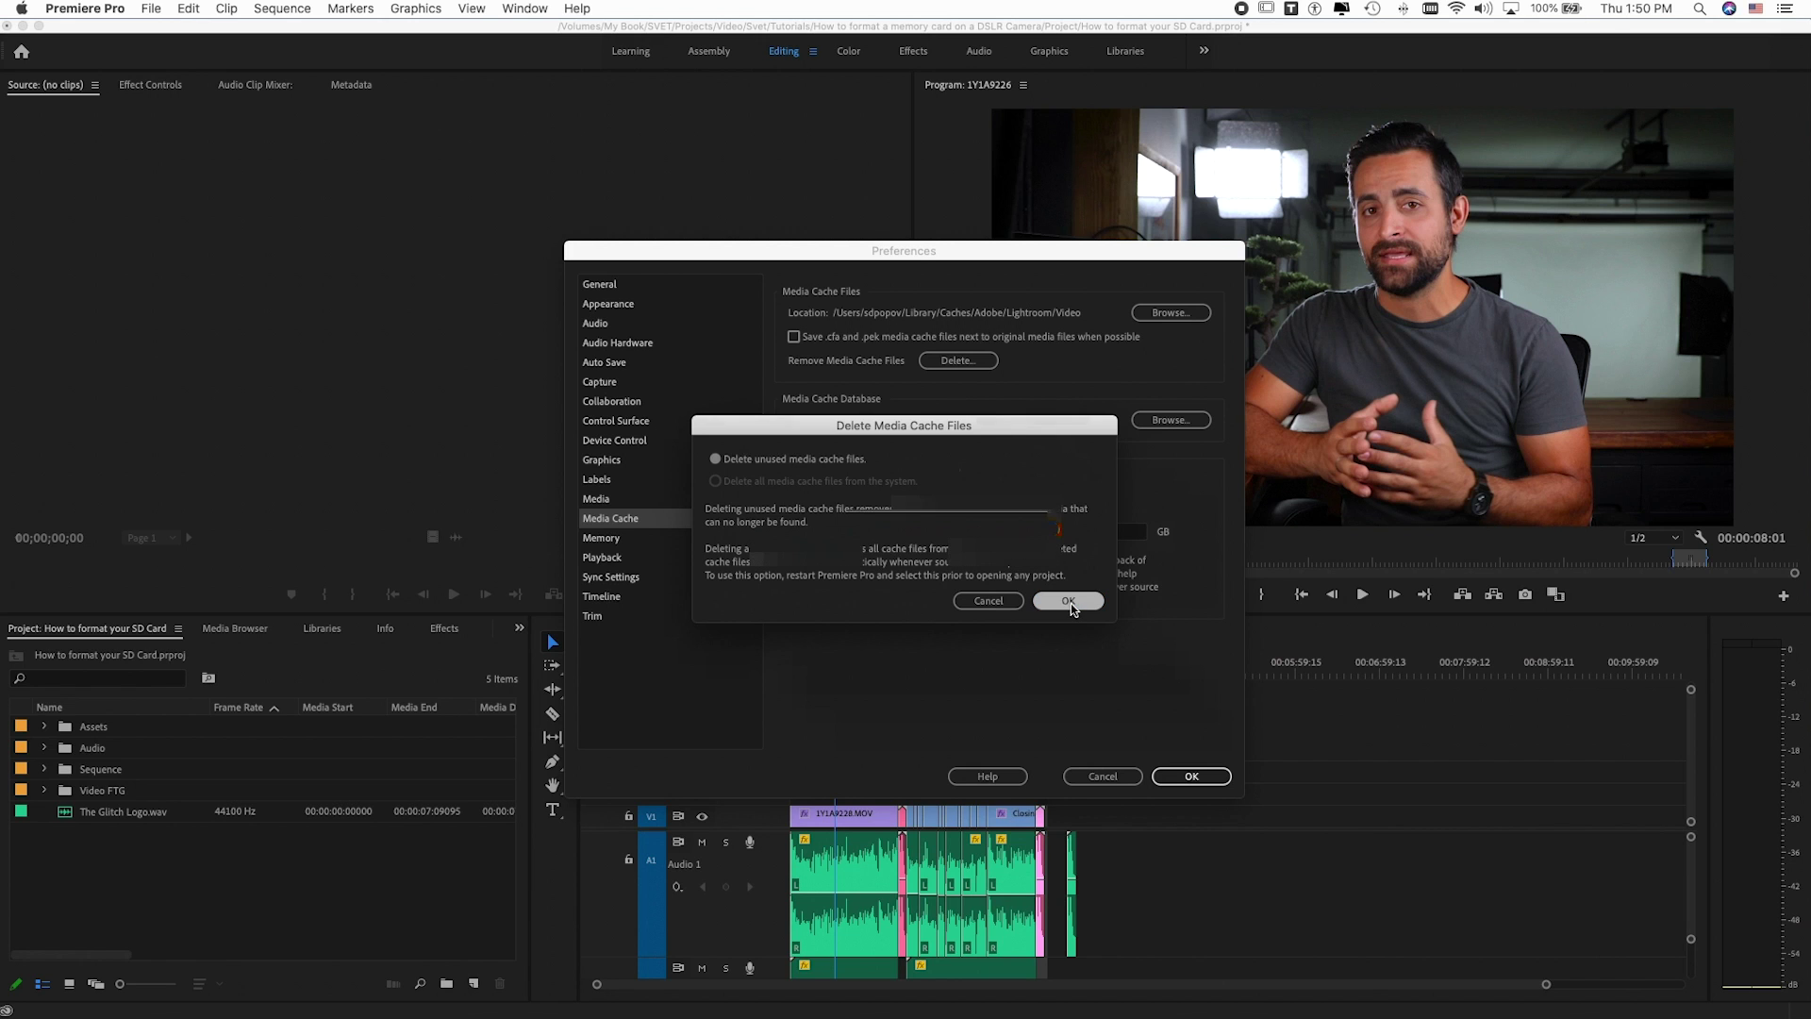
click(1202, 777)
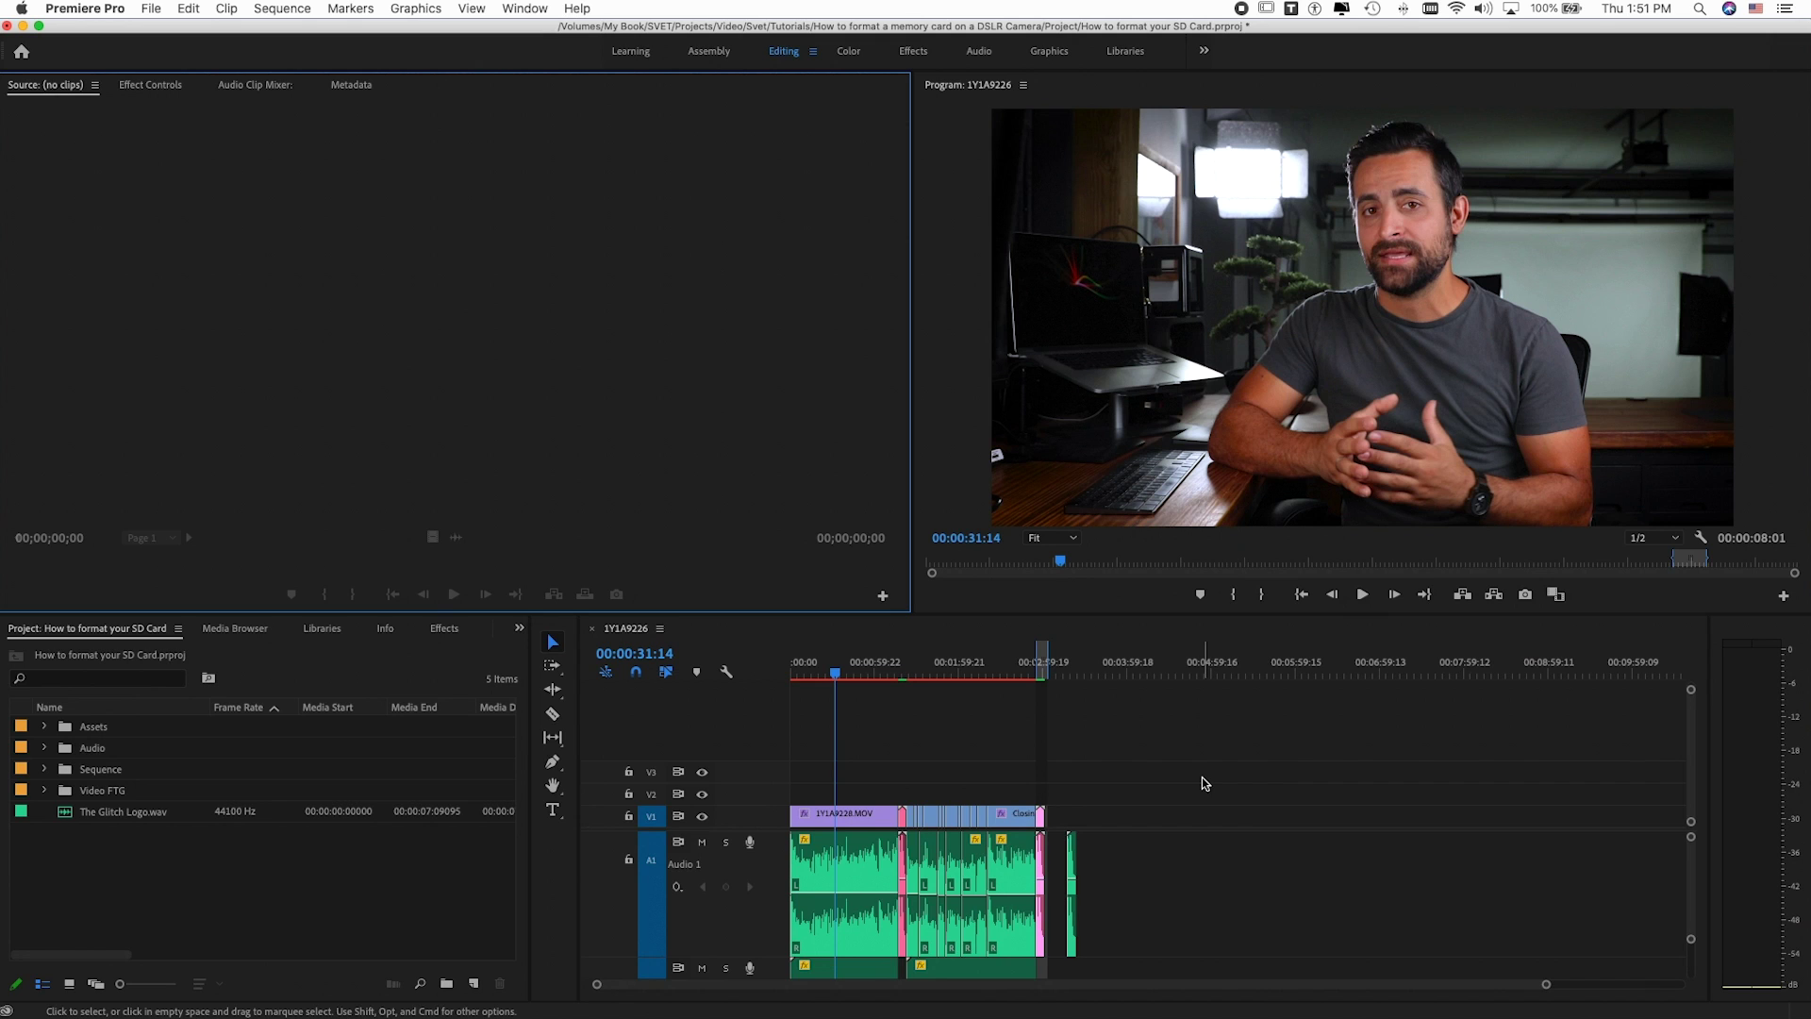
click(8, 27)
Save the project on close and relaunch Adobe Premiere Pro 2020 from Launchpad.
click(1011, 543)
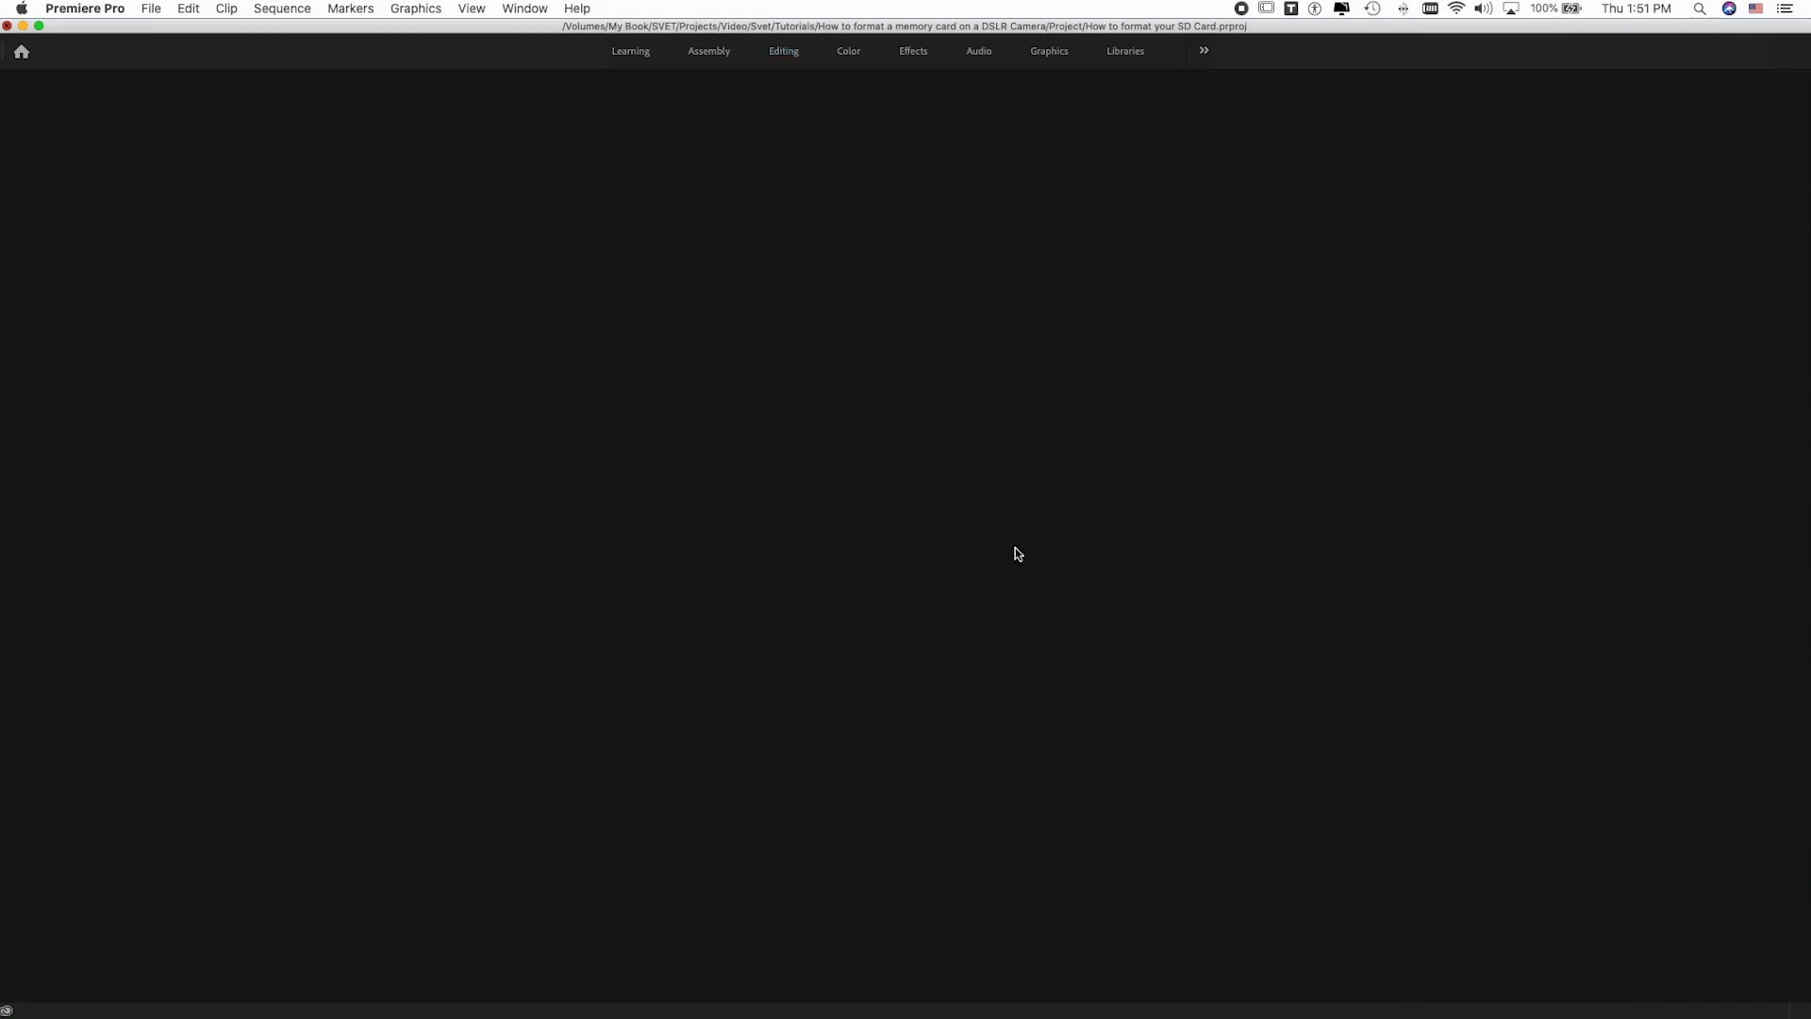
key(F4)
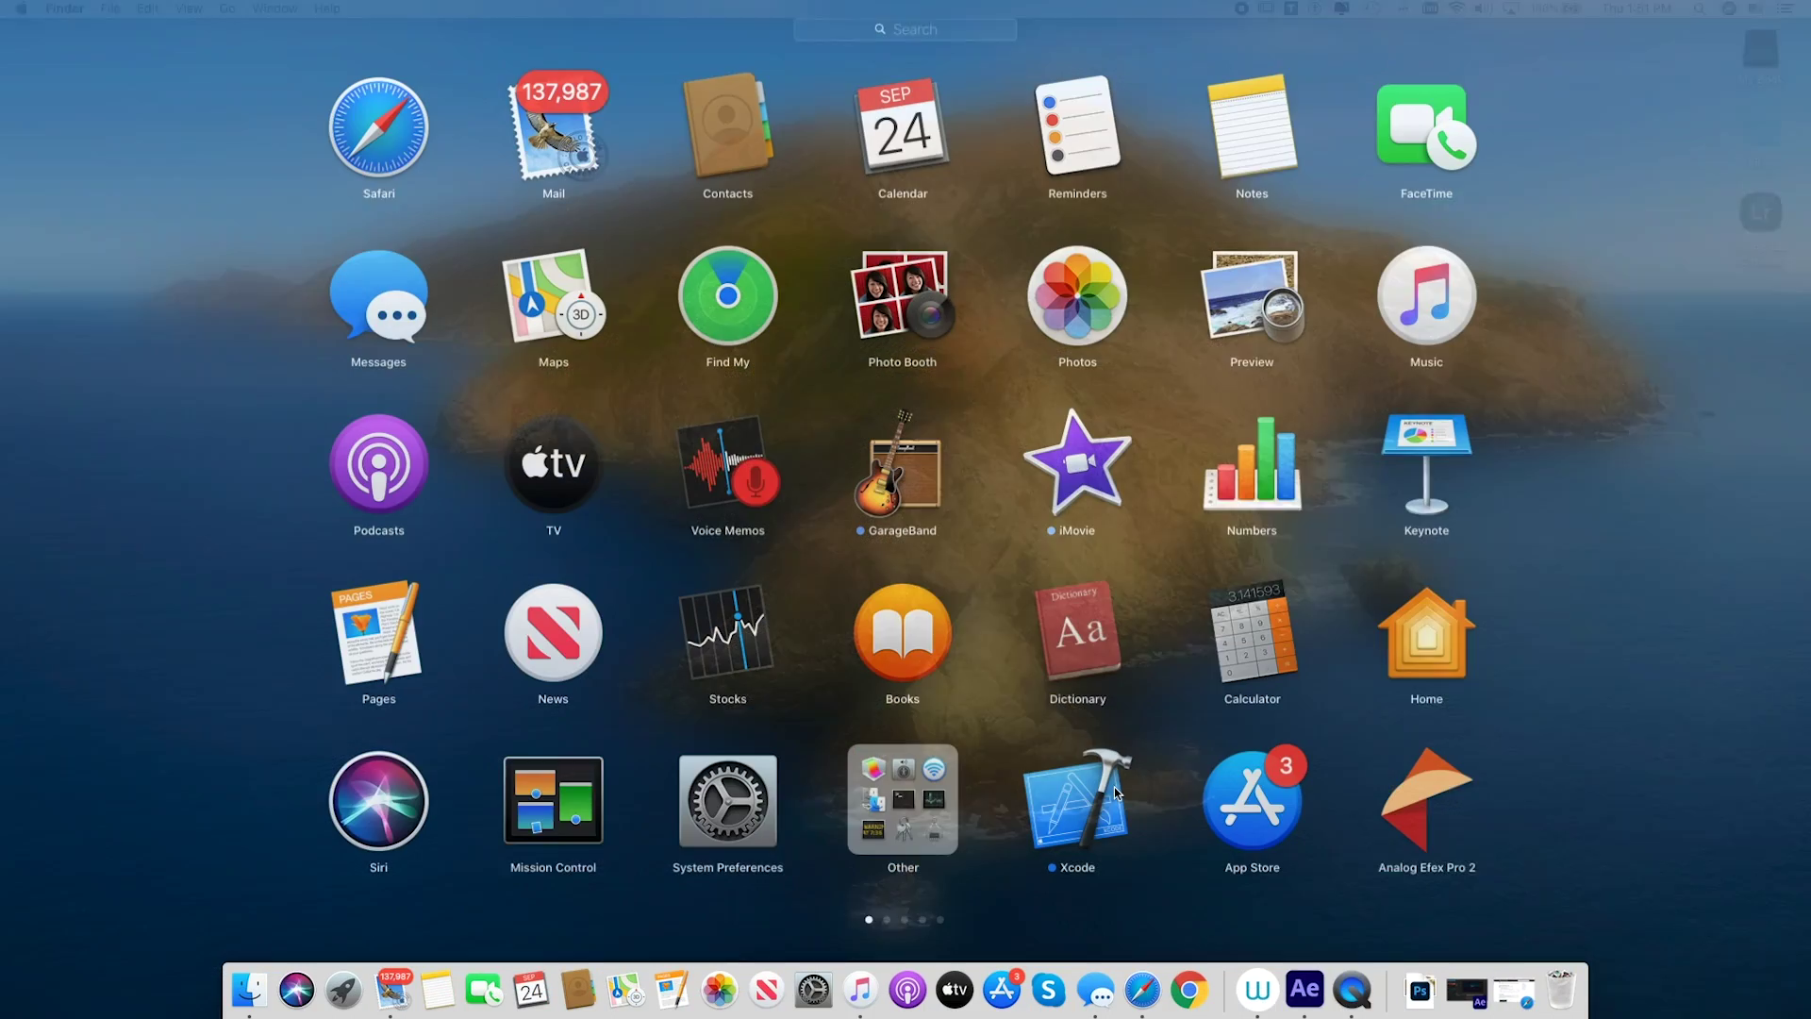
scroll(931, 36, down, 4)
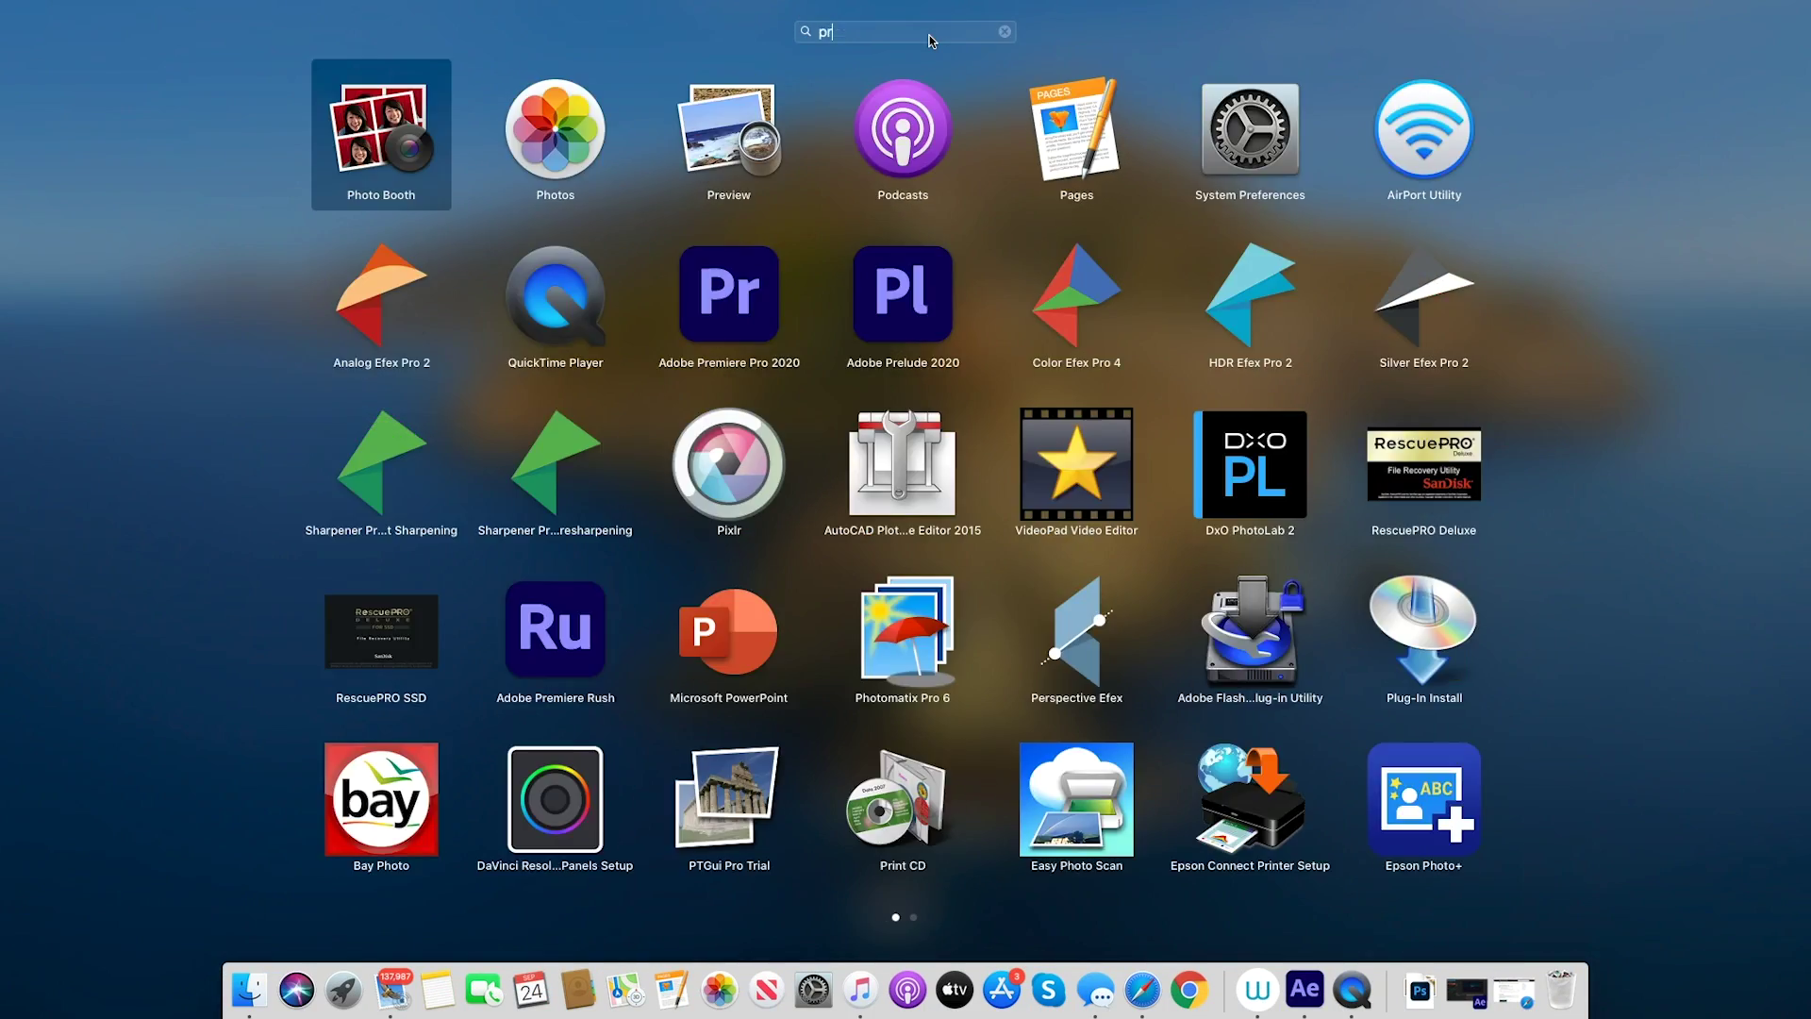
click(892, 112)
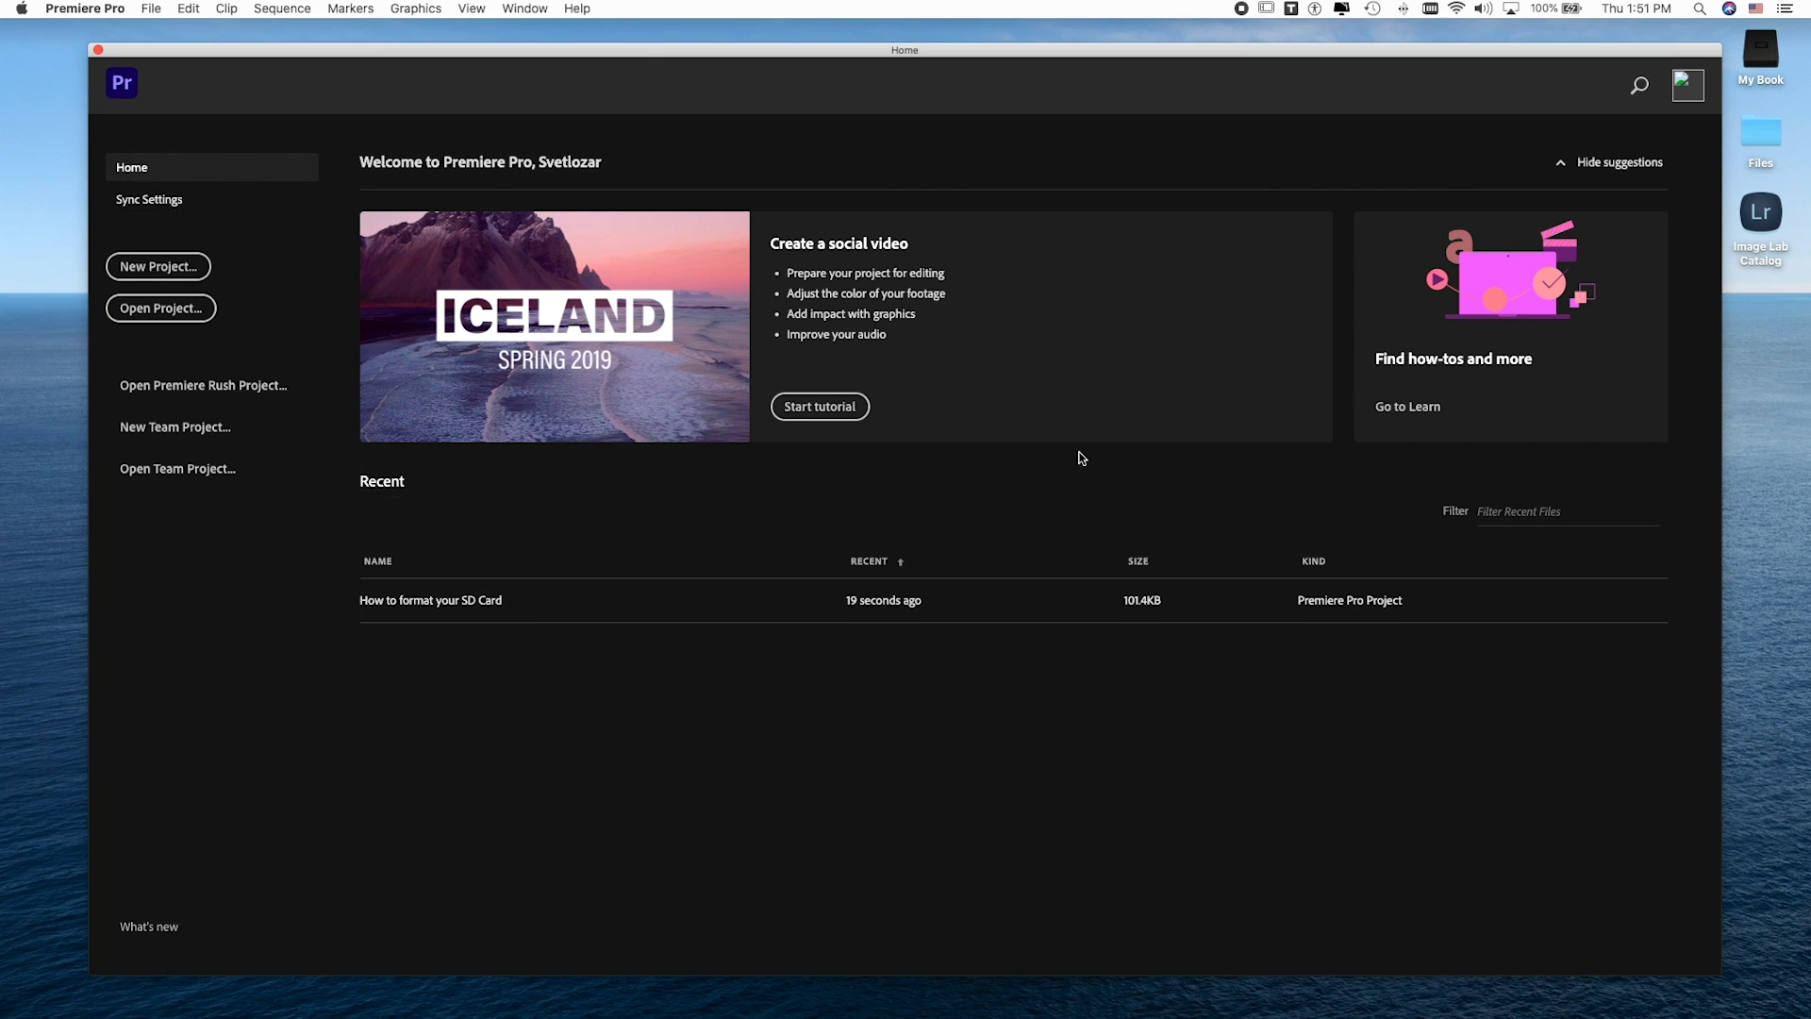
Delete all media cache files from the Media Cache preferences.
click(99, 13)
mouse_move(115, 62)
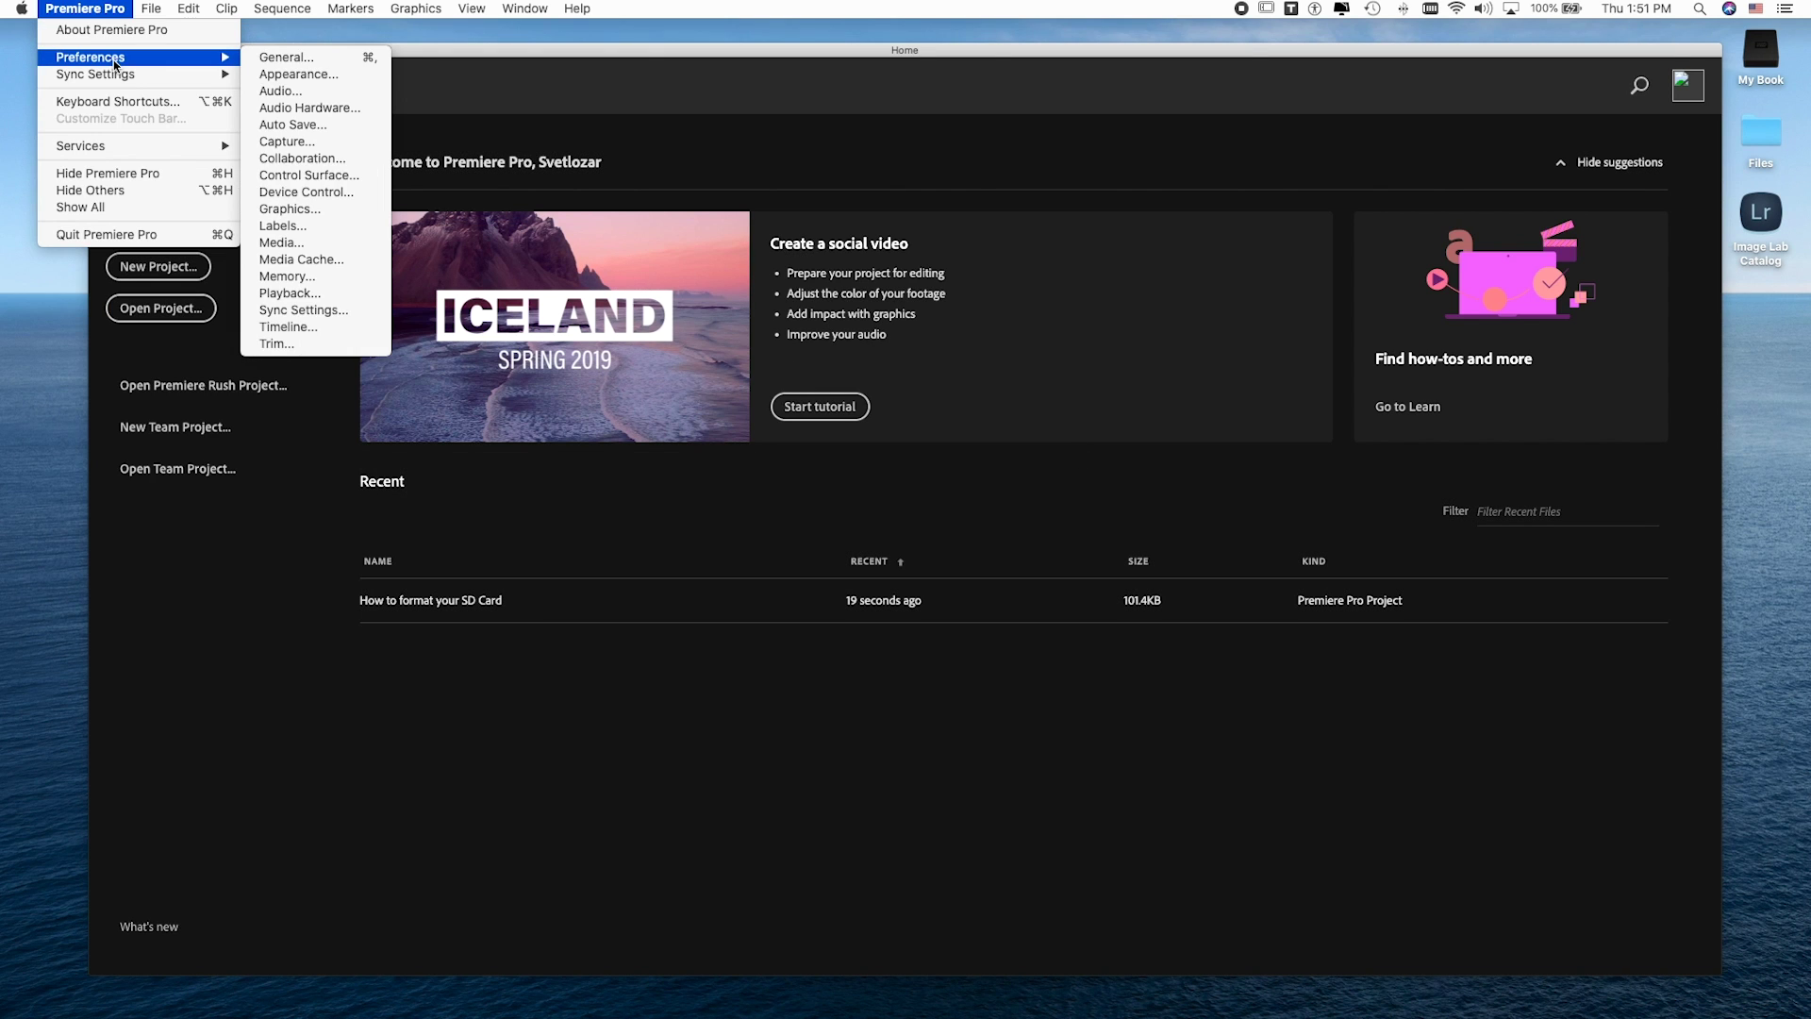
click(326, 259)
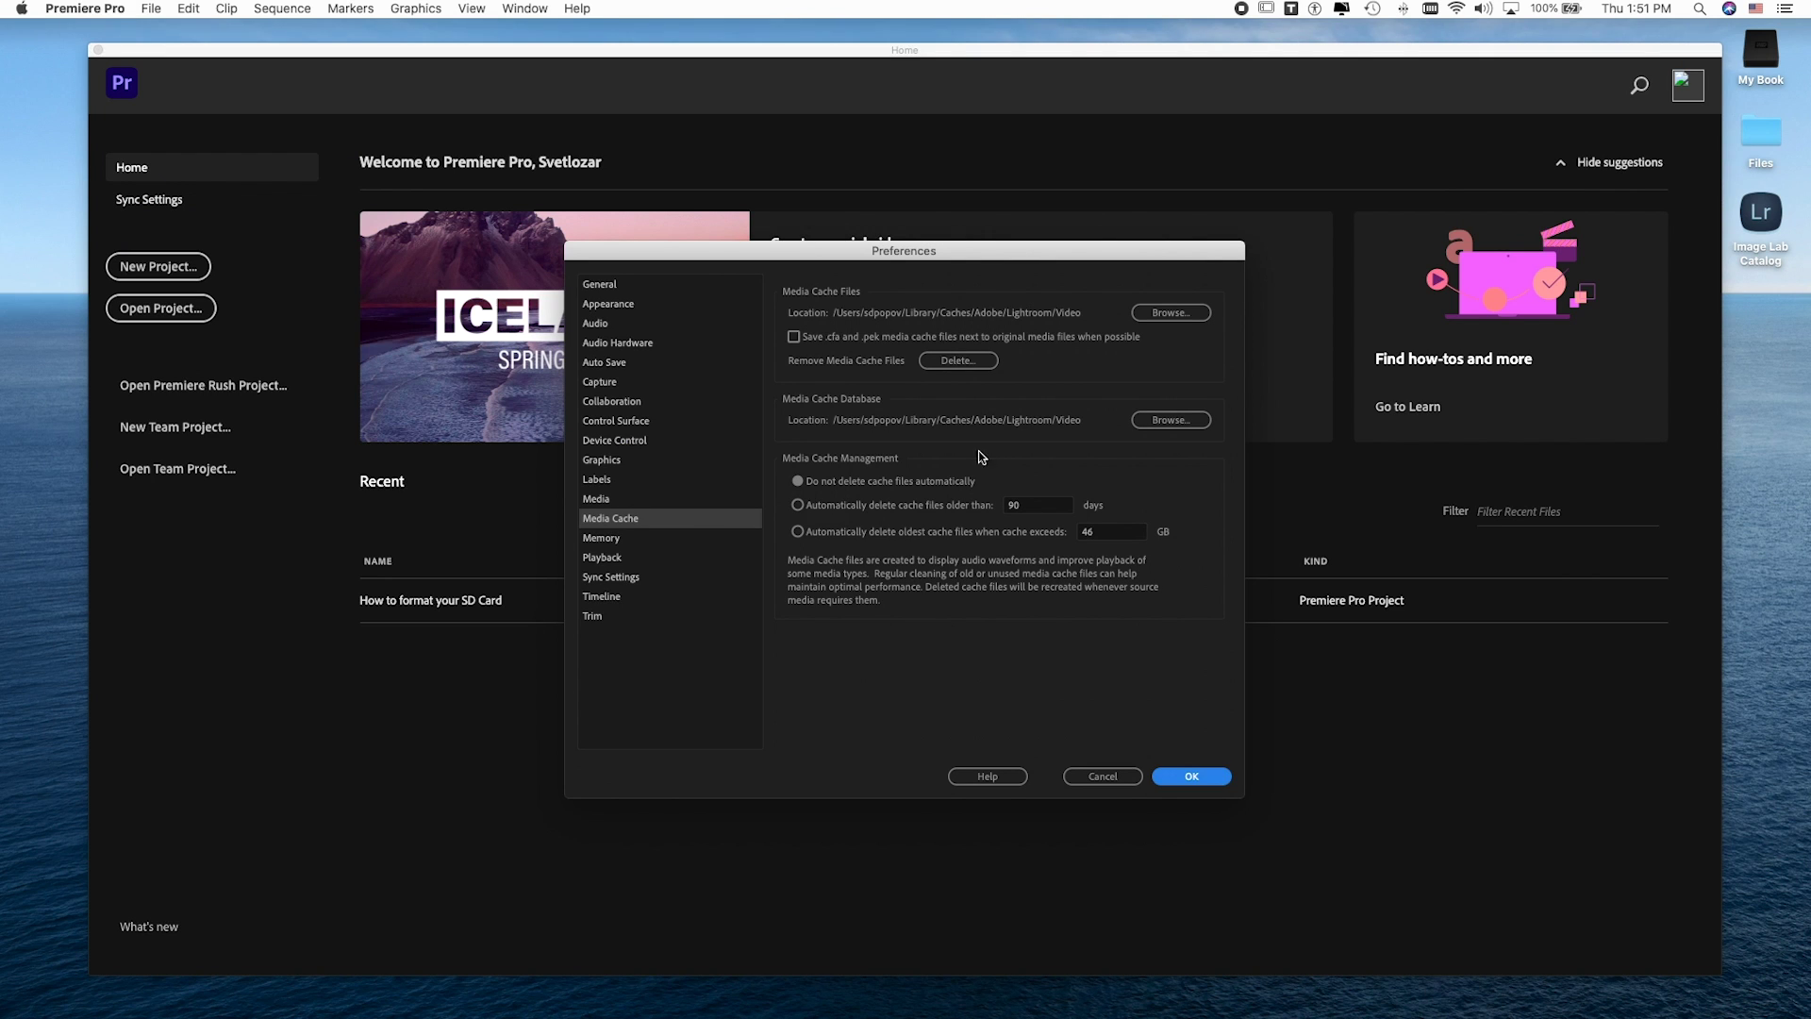
click(980, 364)
click(715, 481)
click(1060, 604)
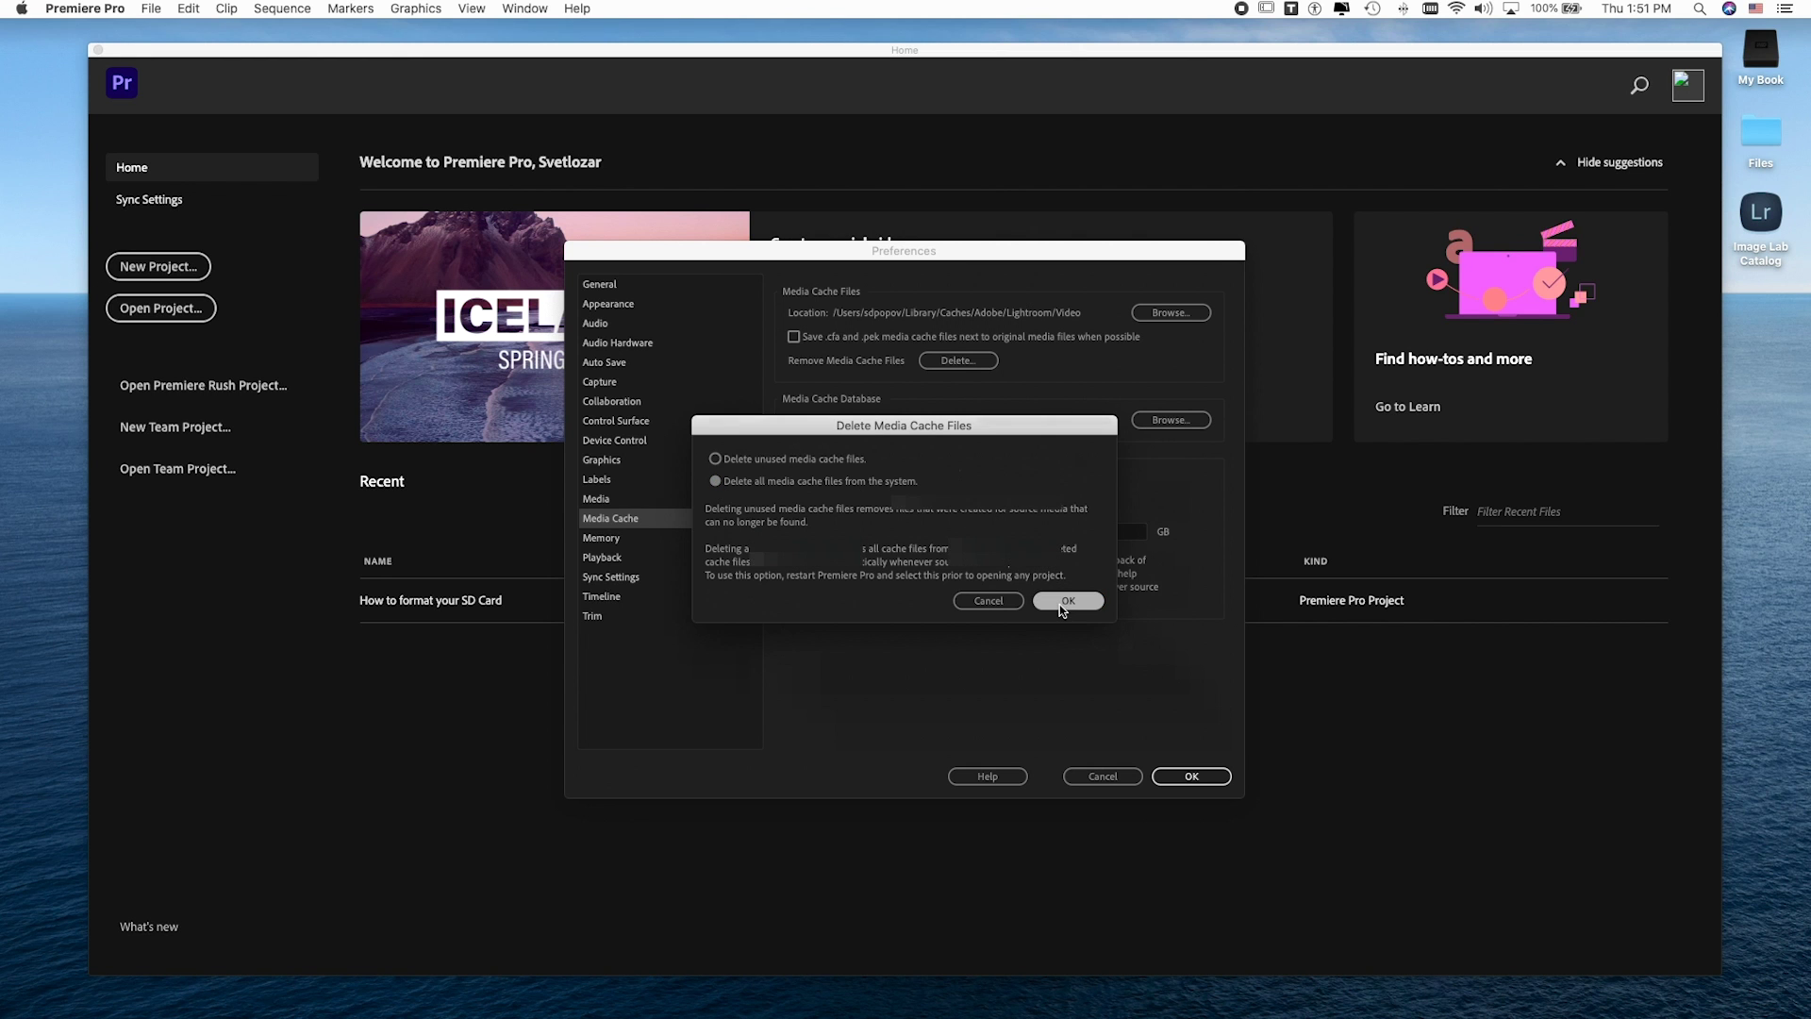
click(1204, 779)
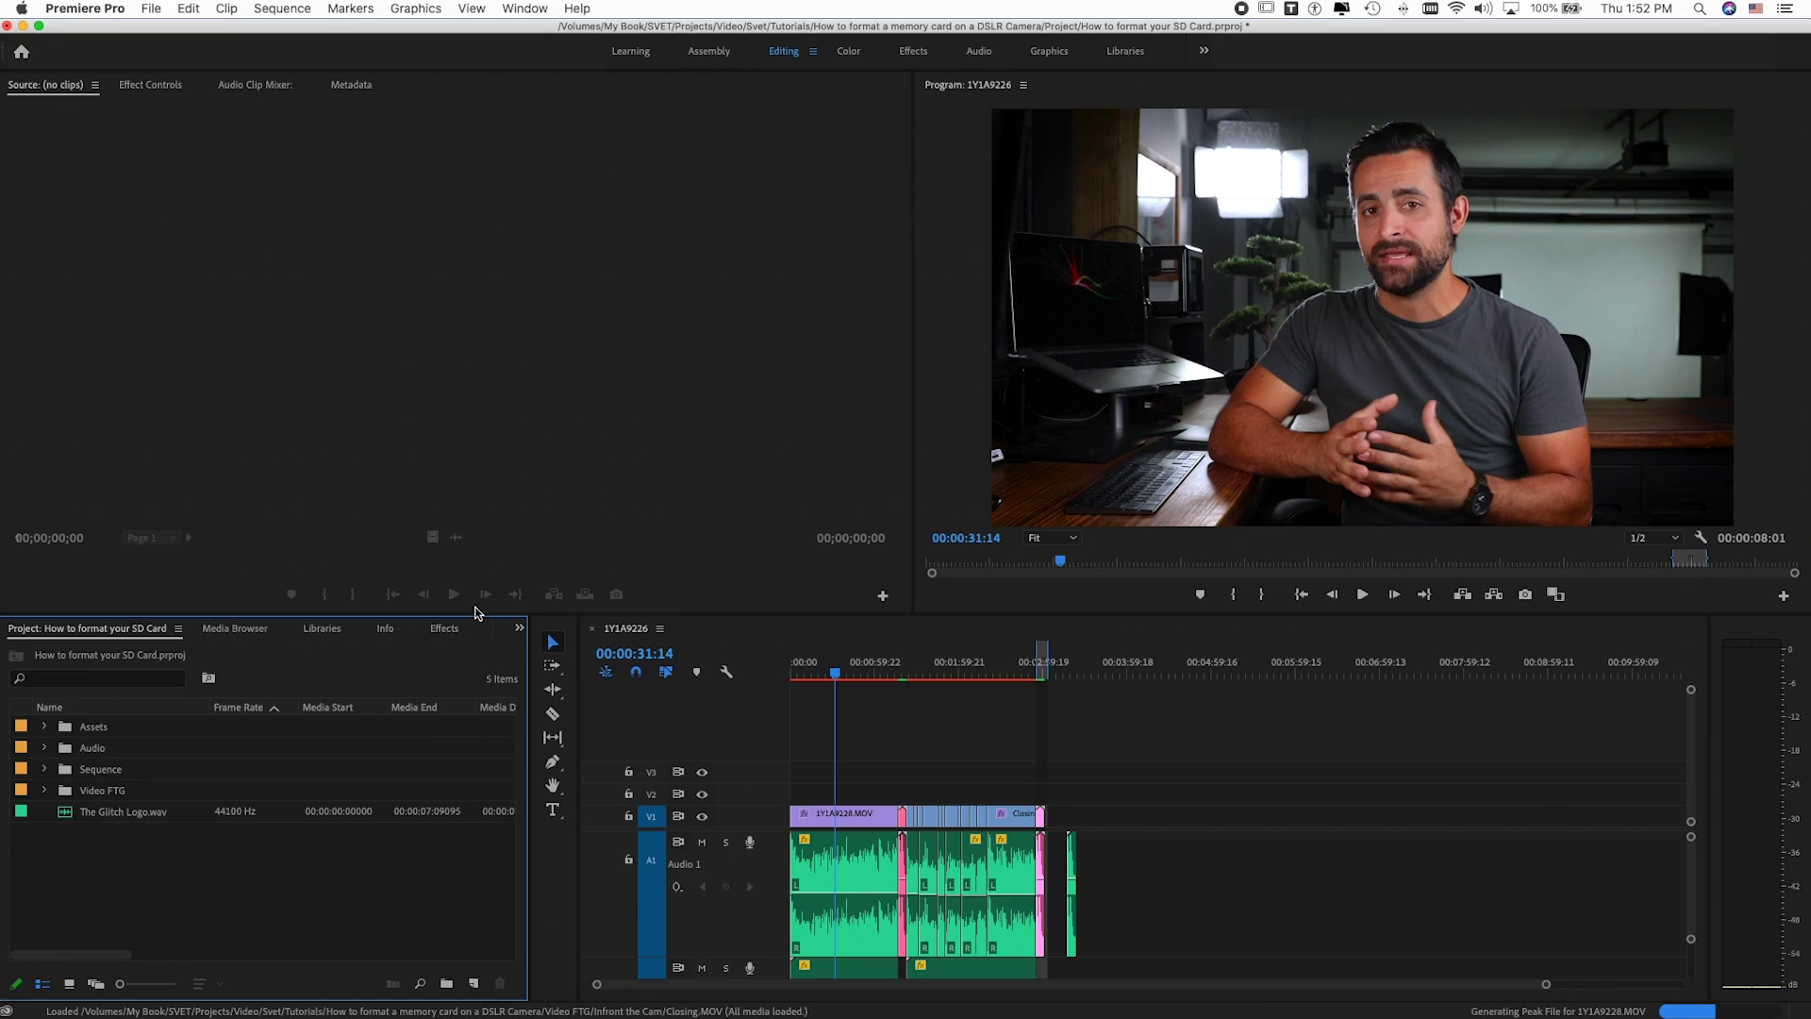
Set the project renderer to Mercury Playback Engine Software Only in General project settings.
click(148, 10)
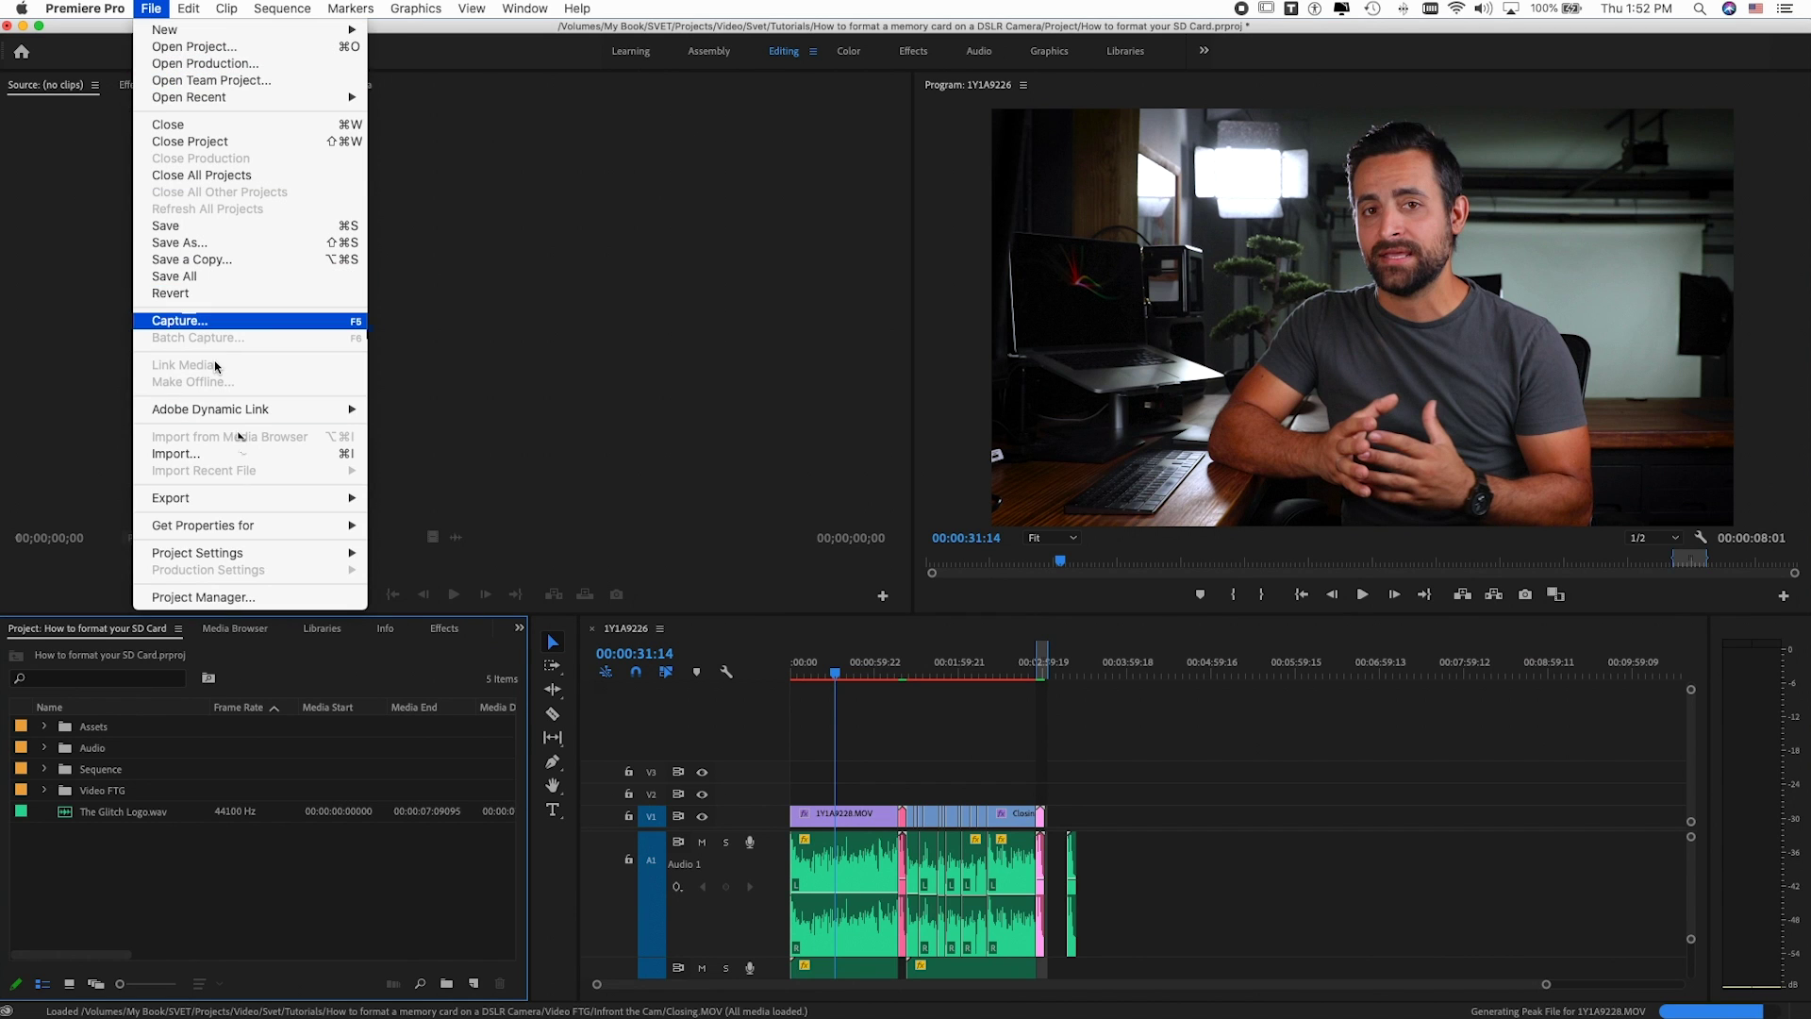
mouse_move(273, 553)
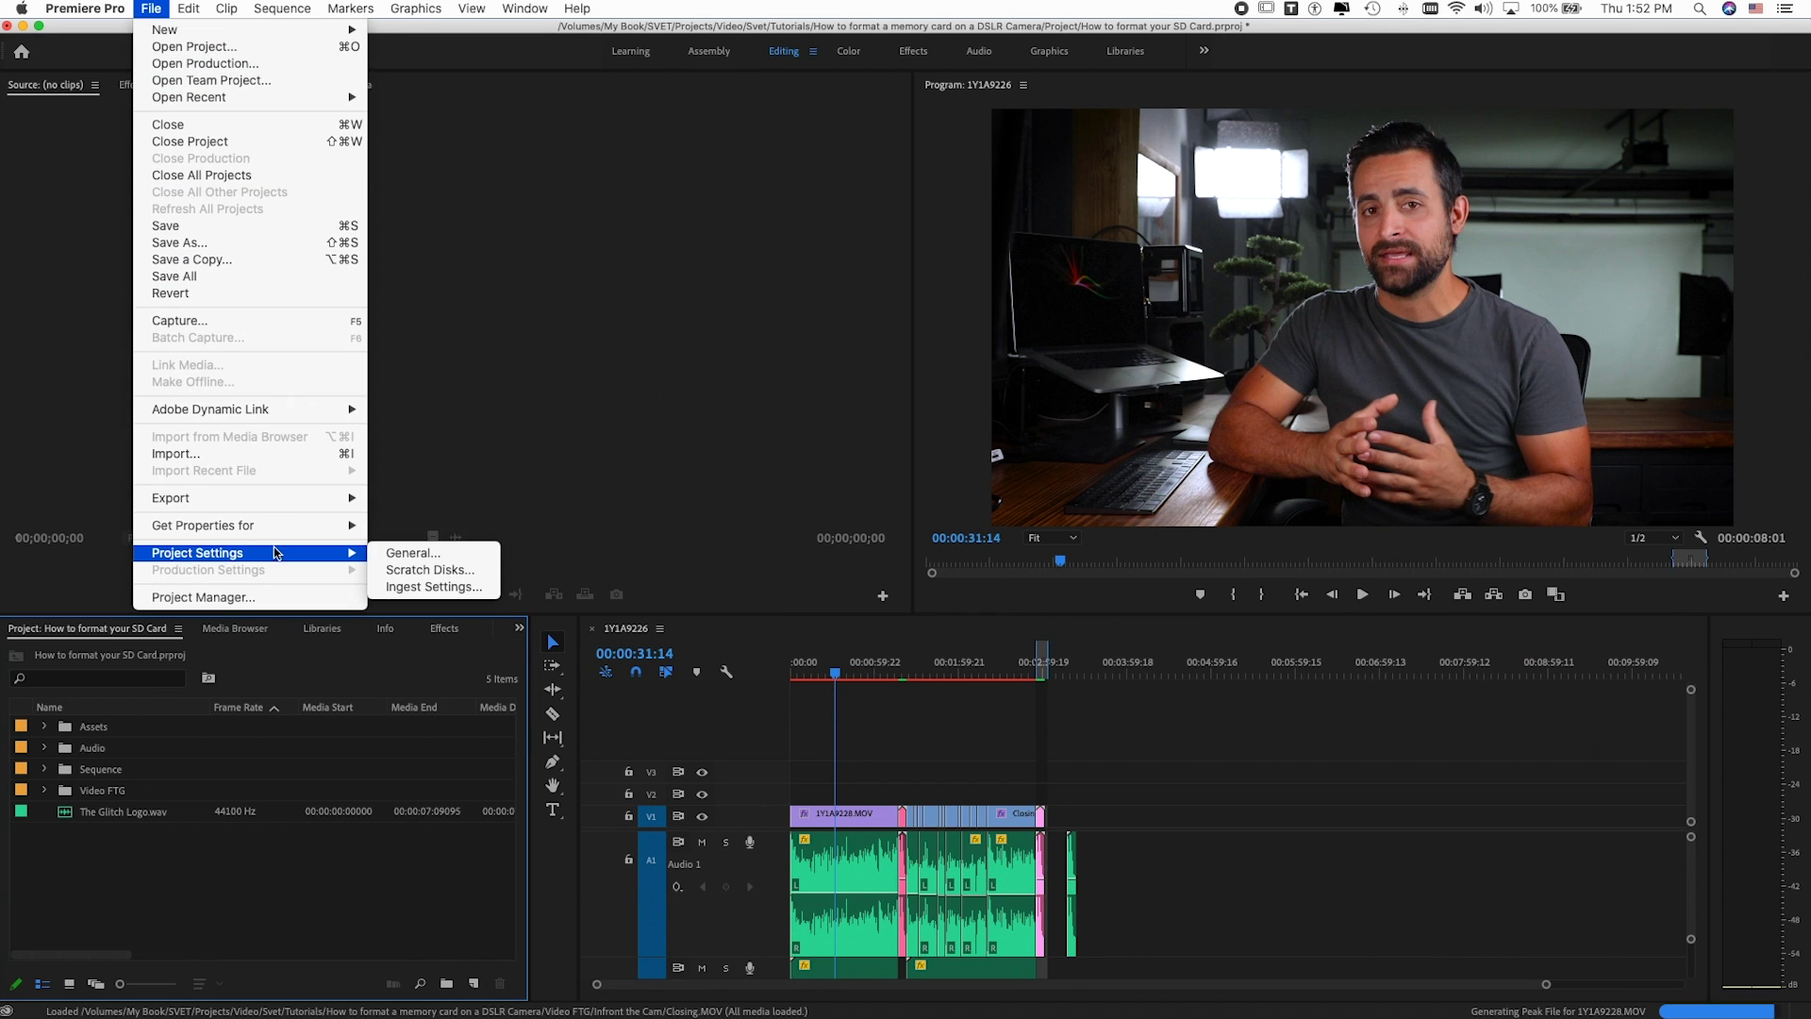
click(438, 551)
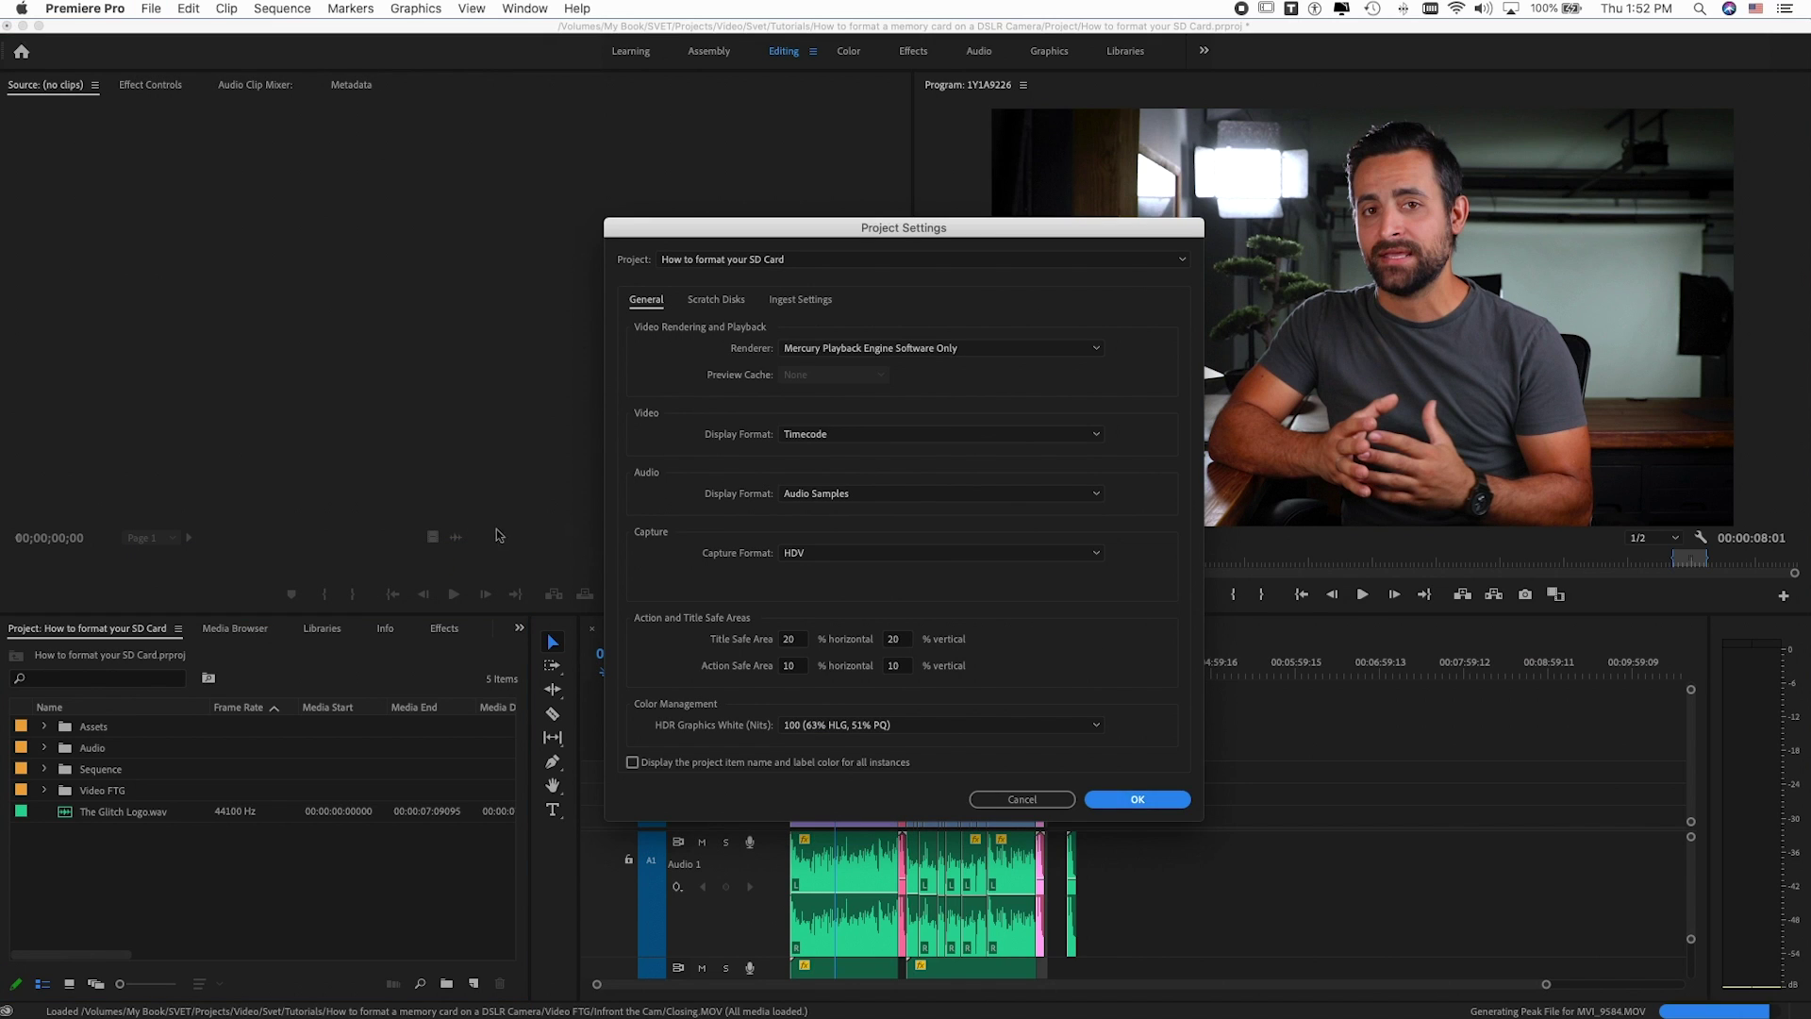
click(857, 350)
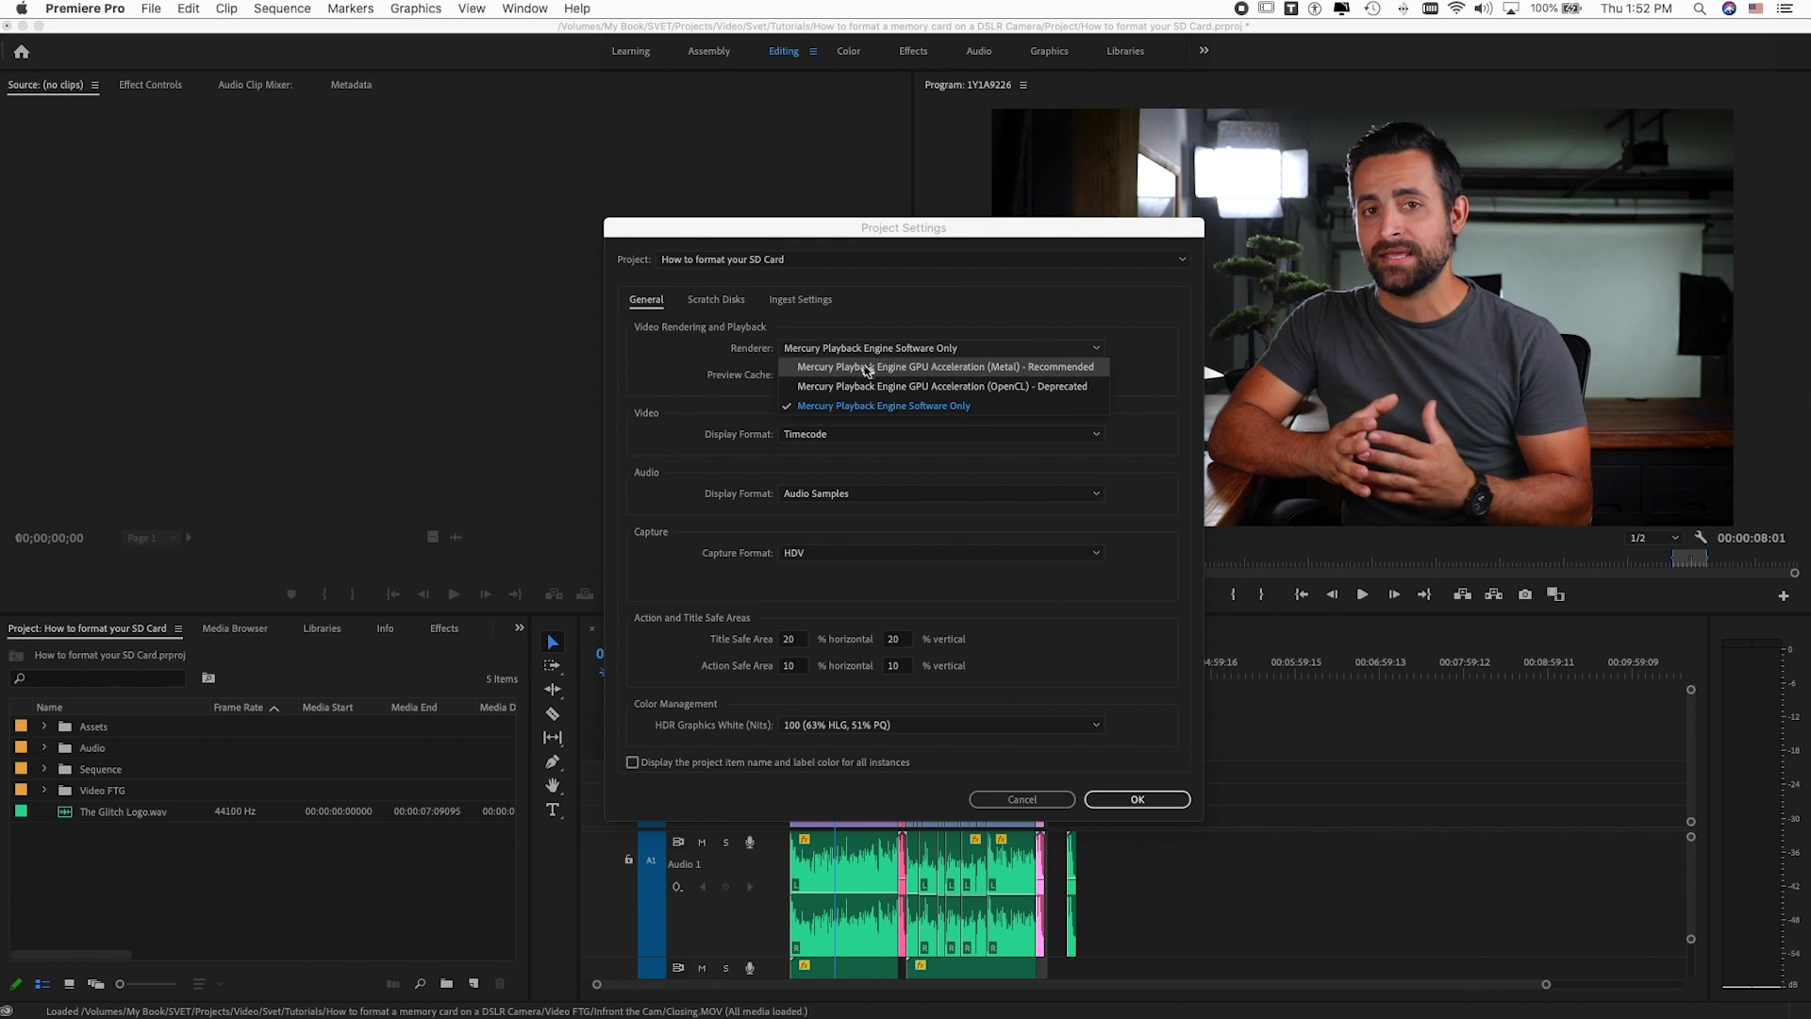
click(905, 405)
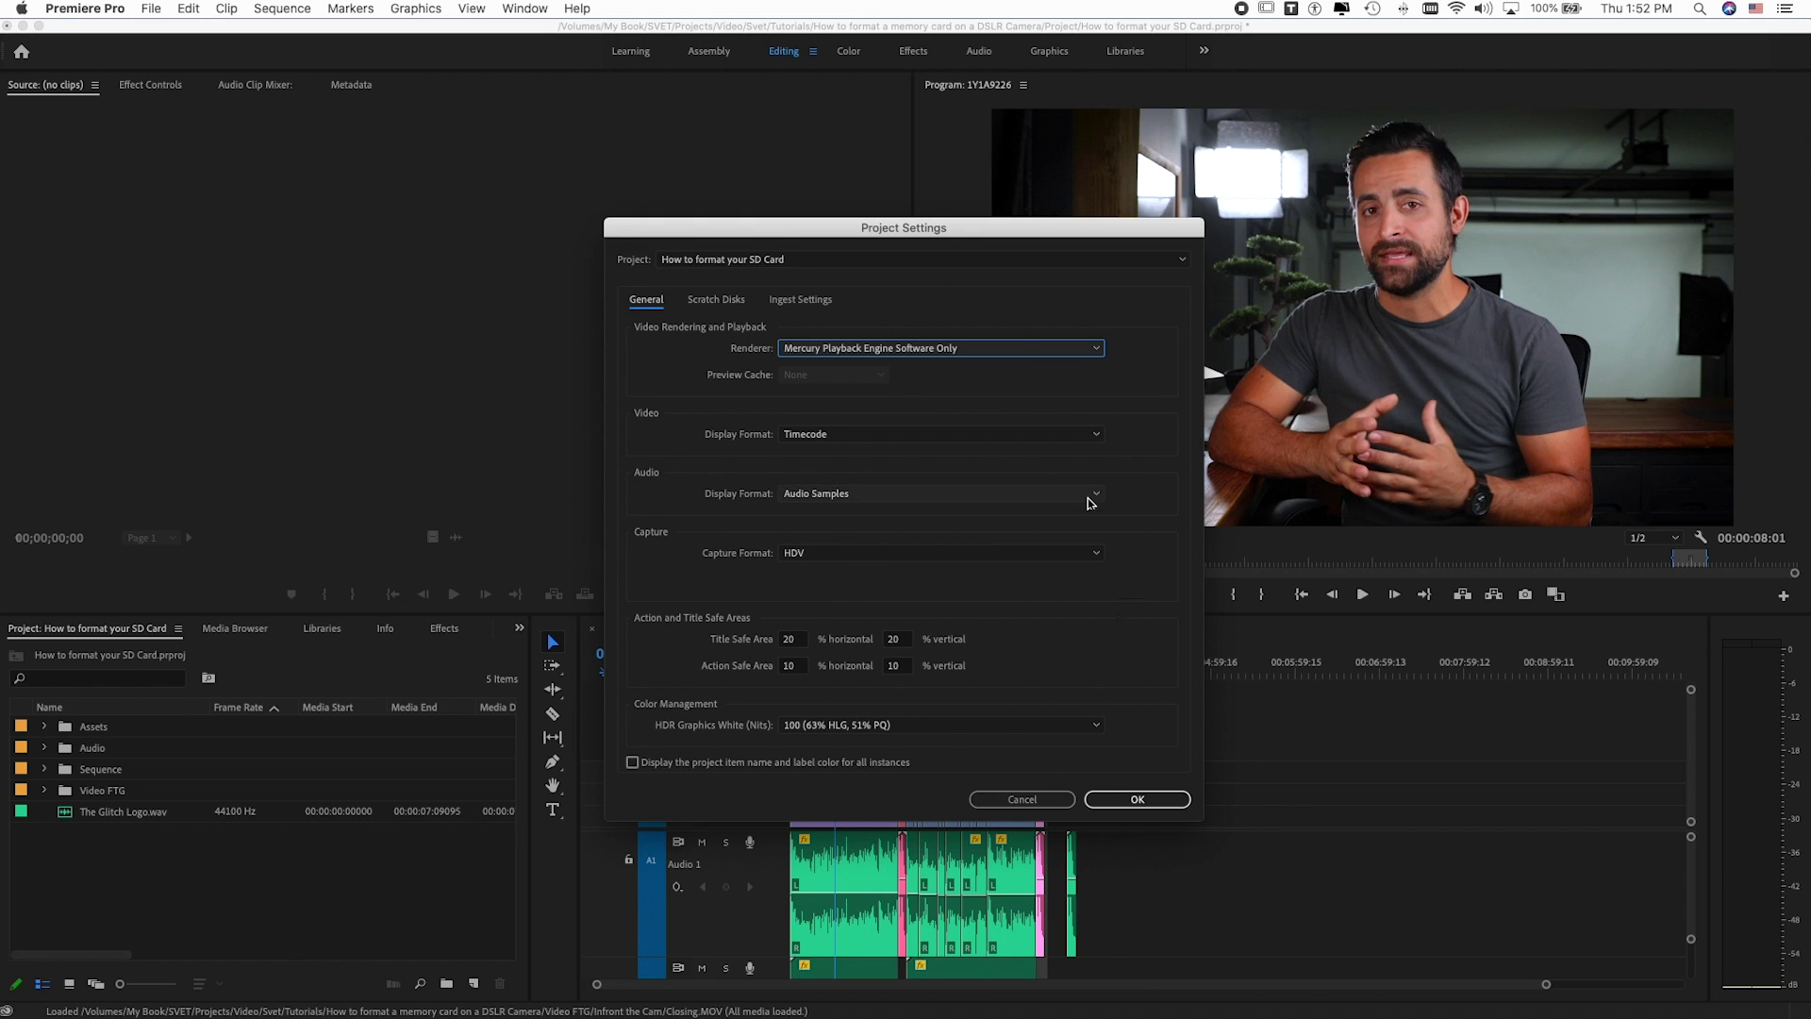
click(1138, 799)
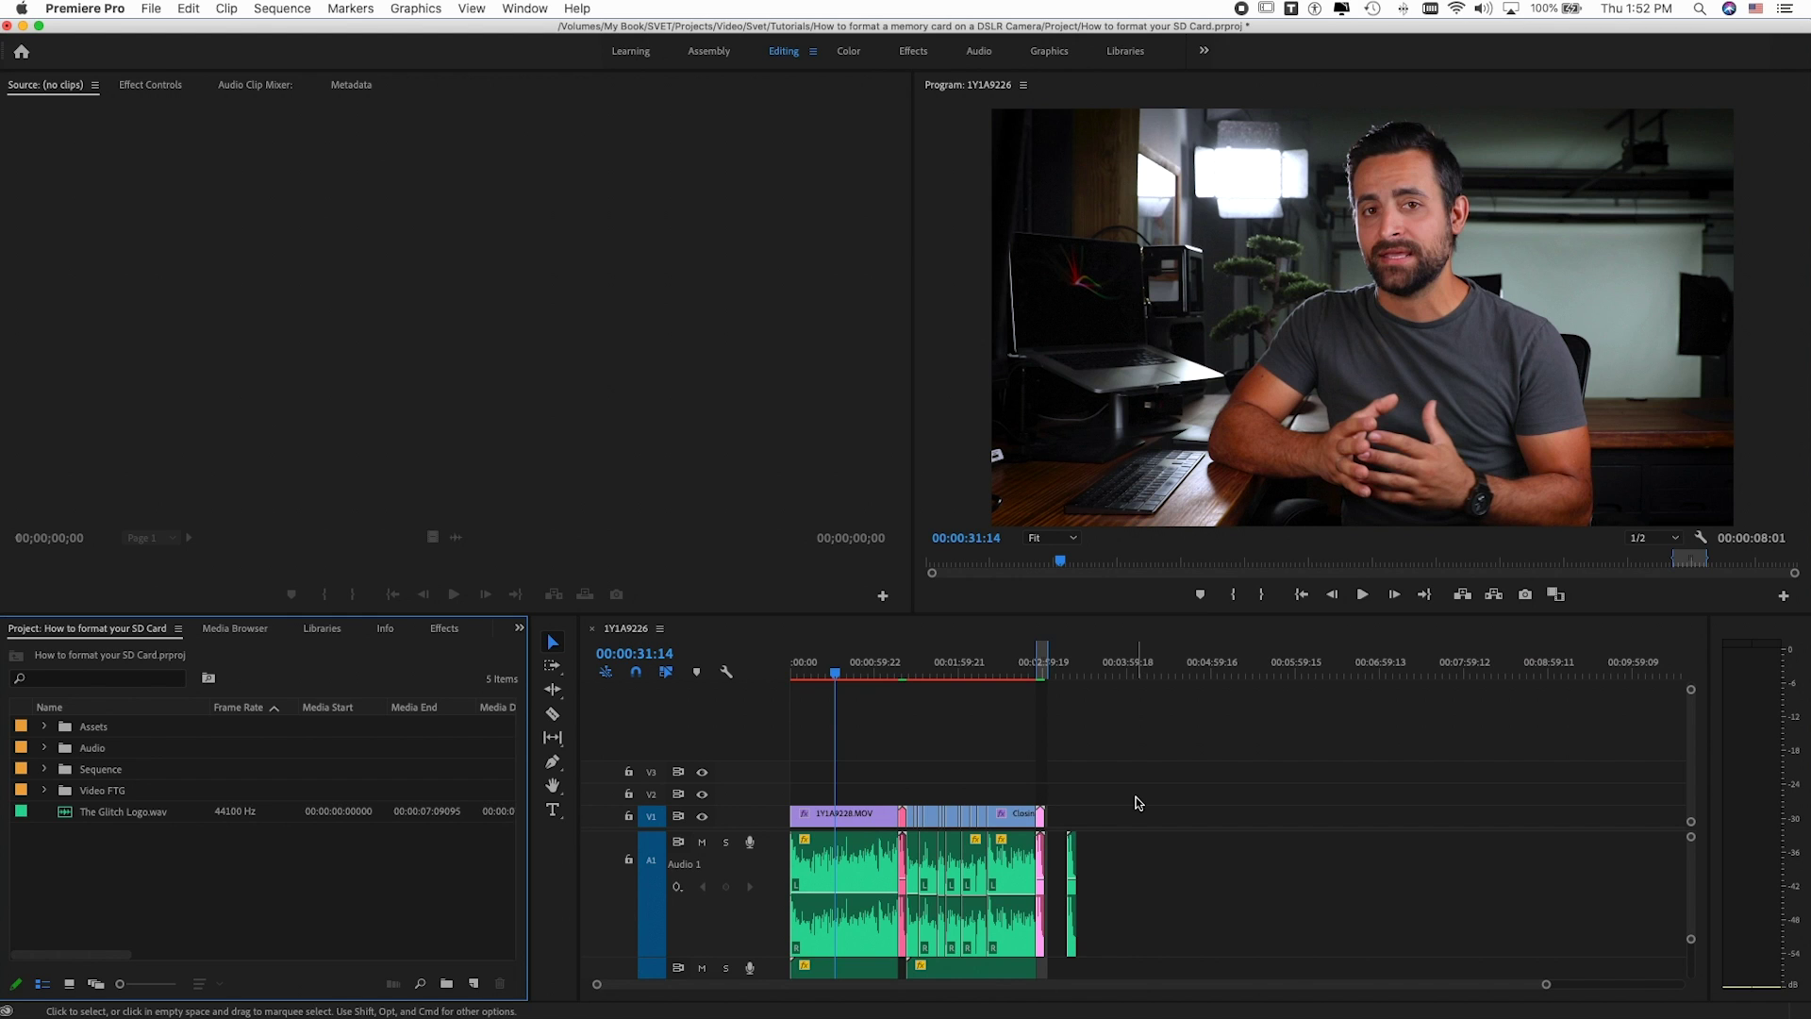
Set the 1Y1A9226 sequence's Preview File Format to QuickTime in its Sequence Settings.
click(43, 768)
click(102, 795)
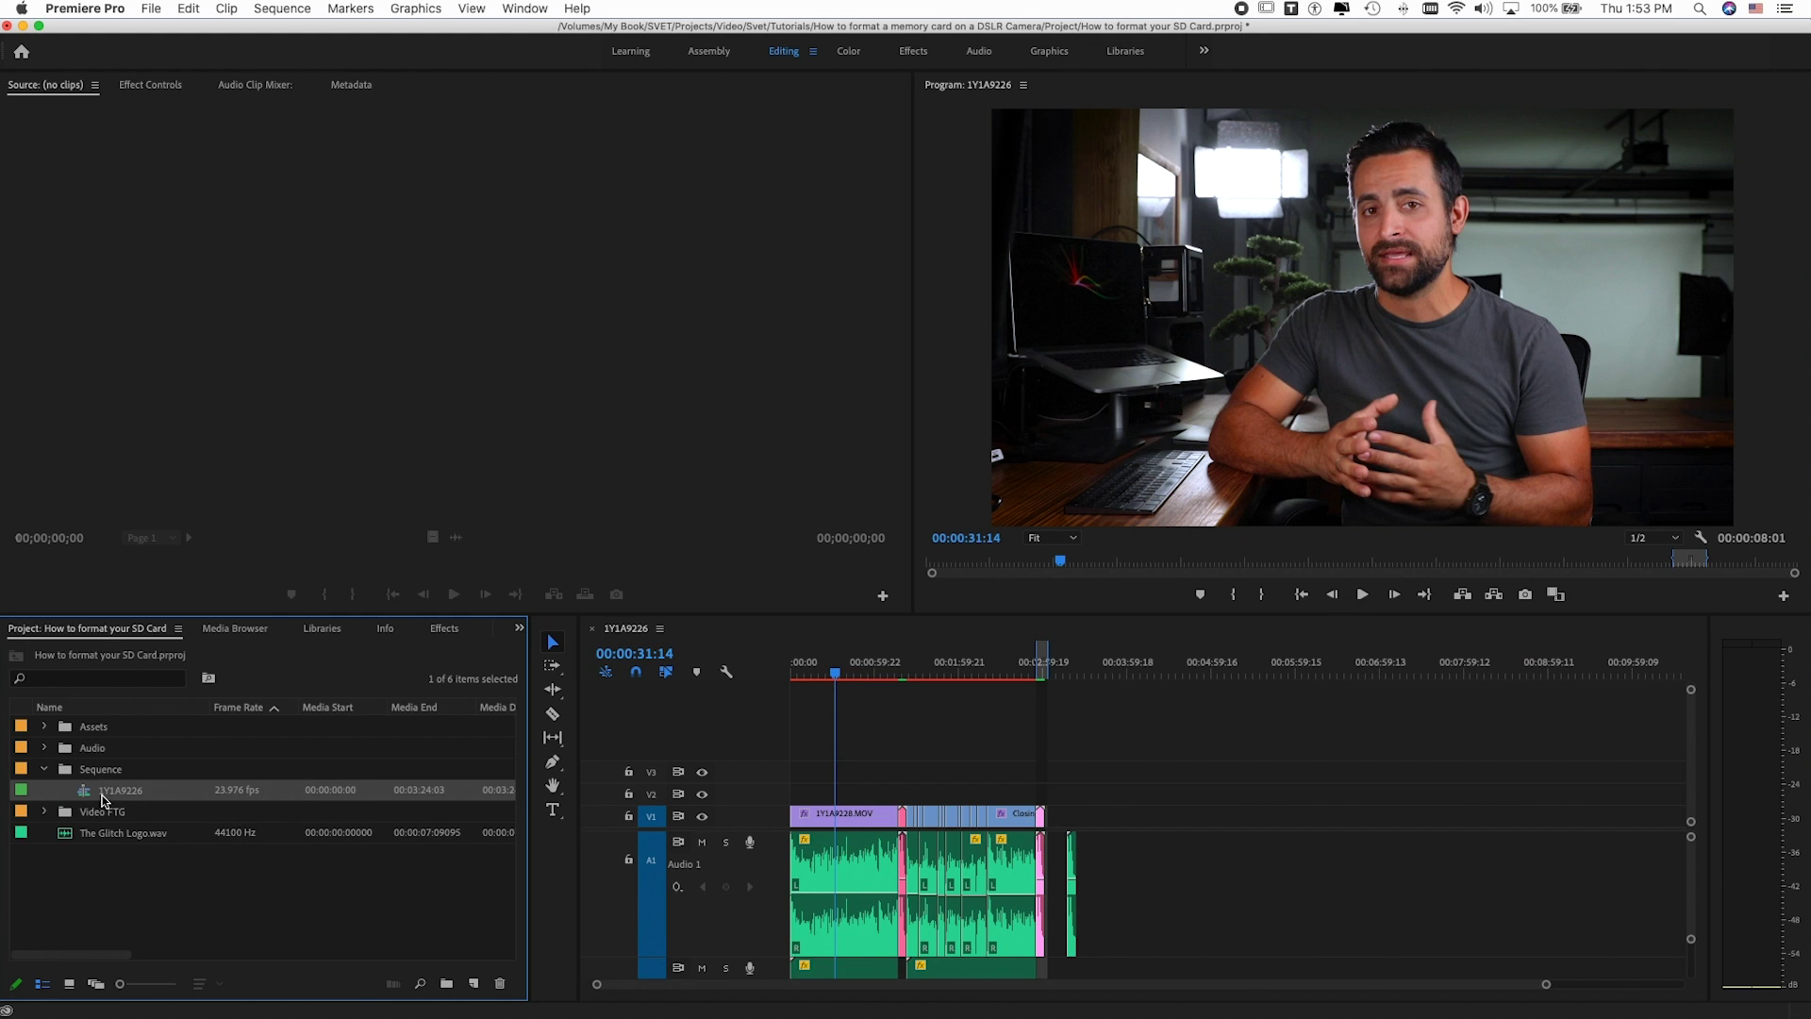
right_click(102, 798)
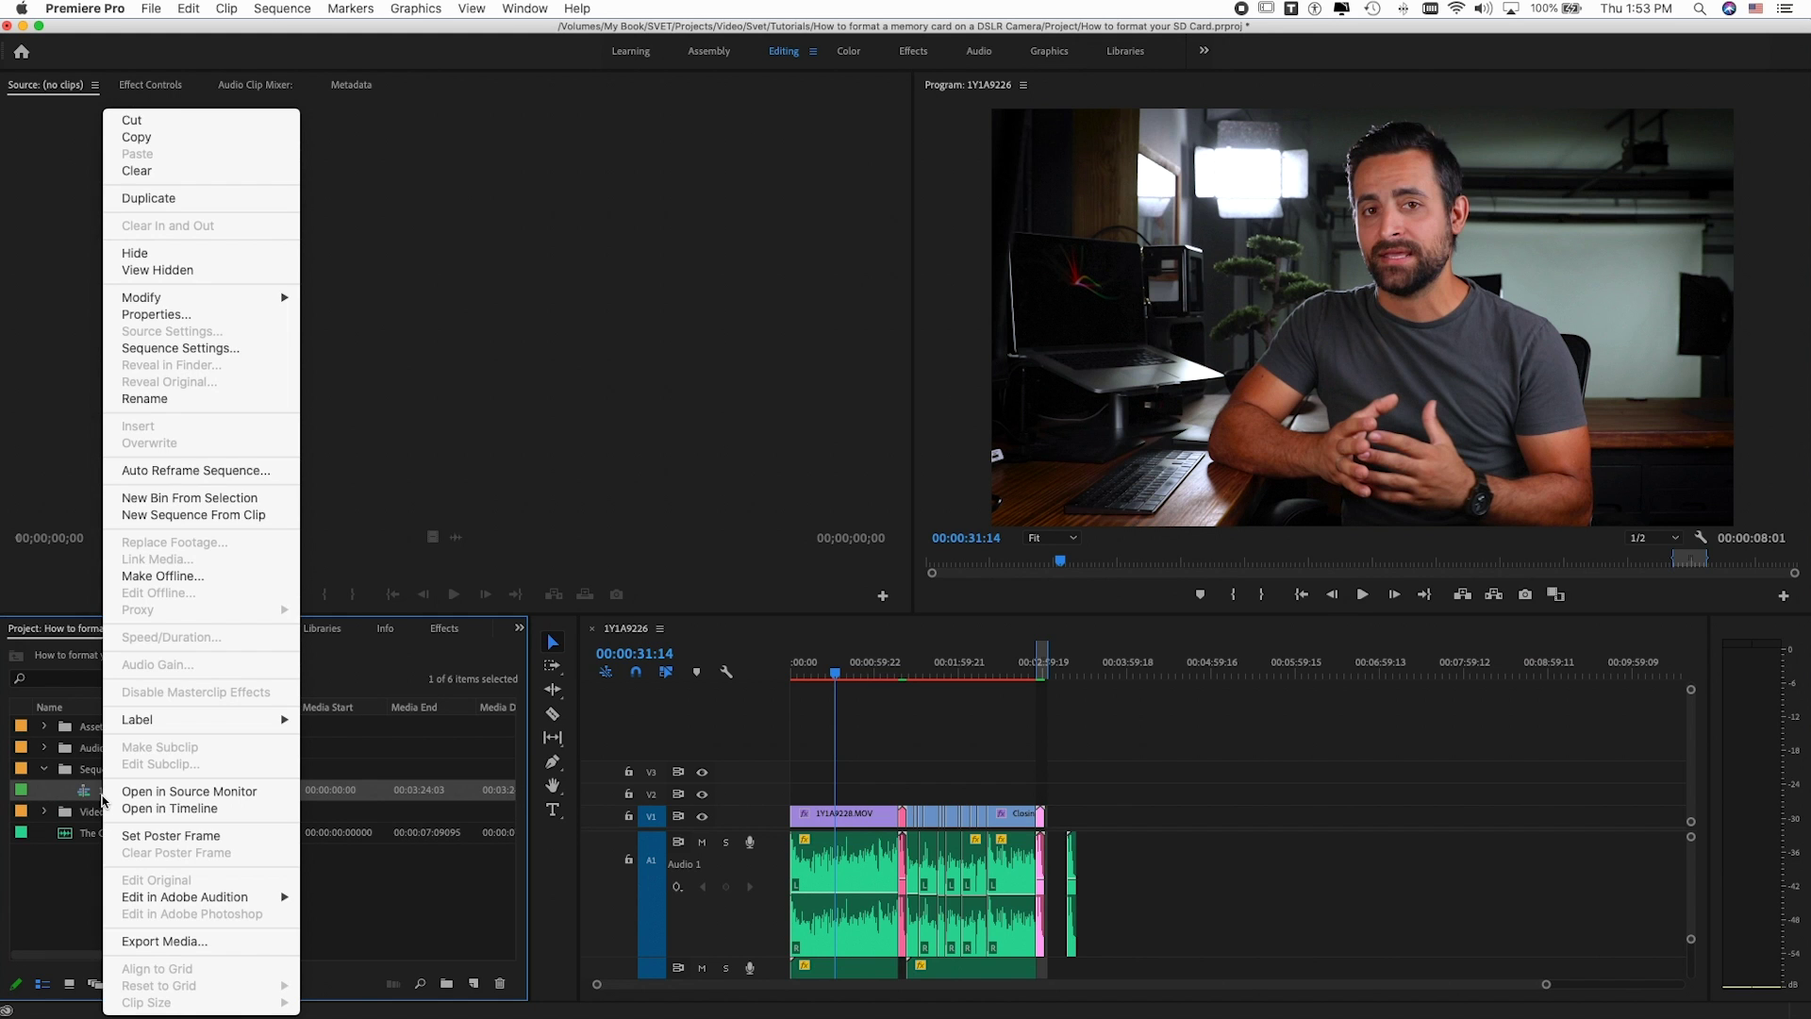
click(226, 349)
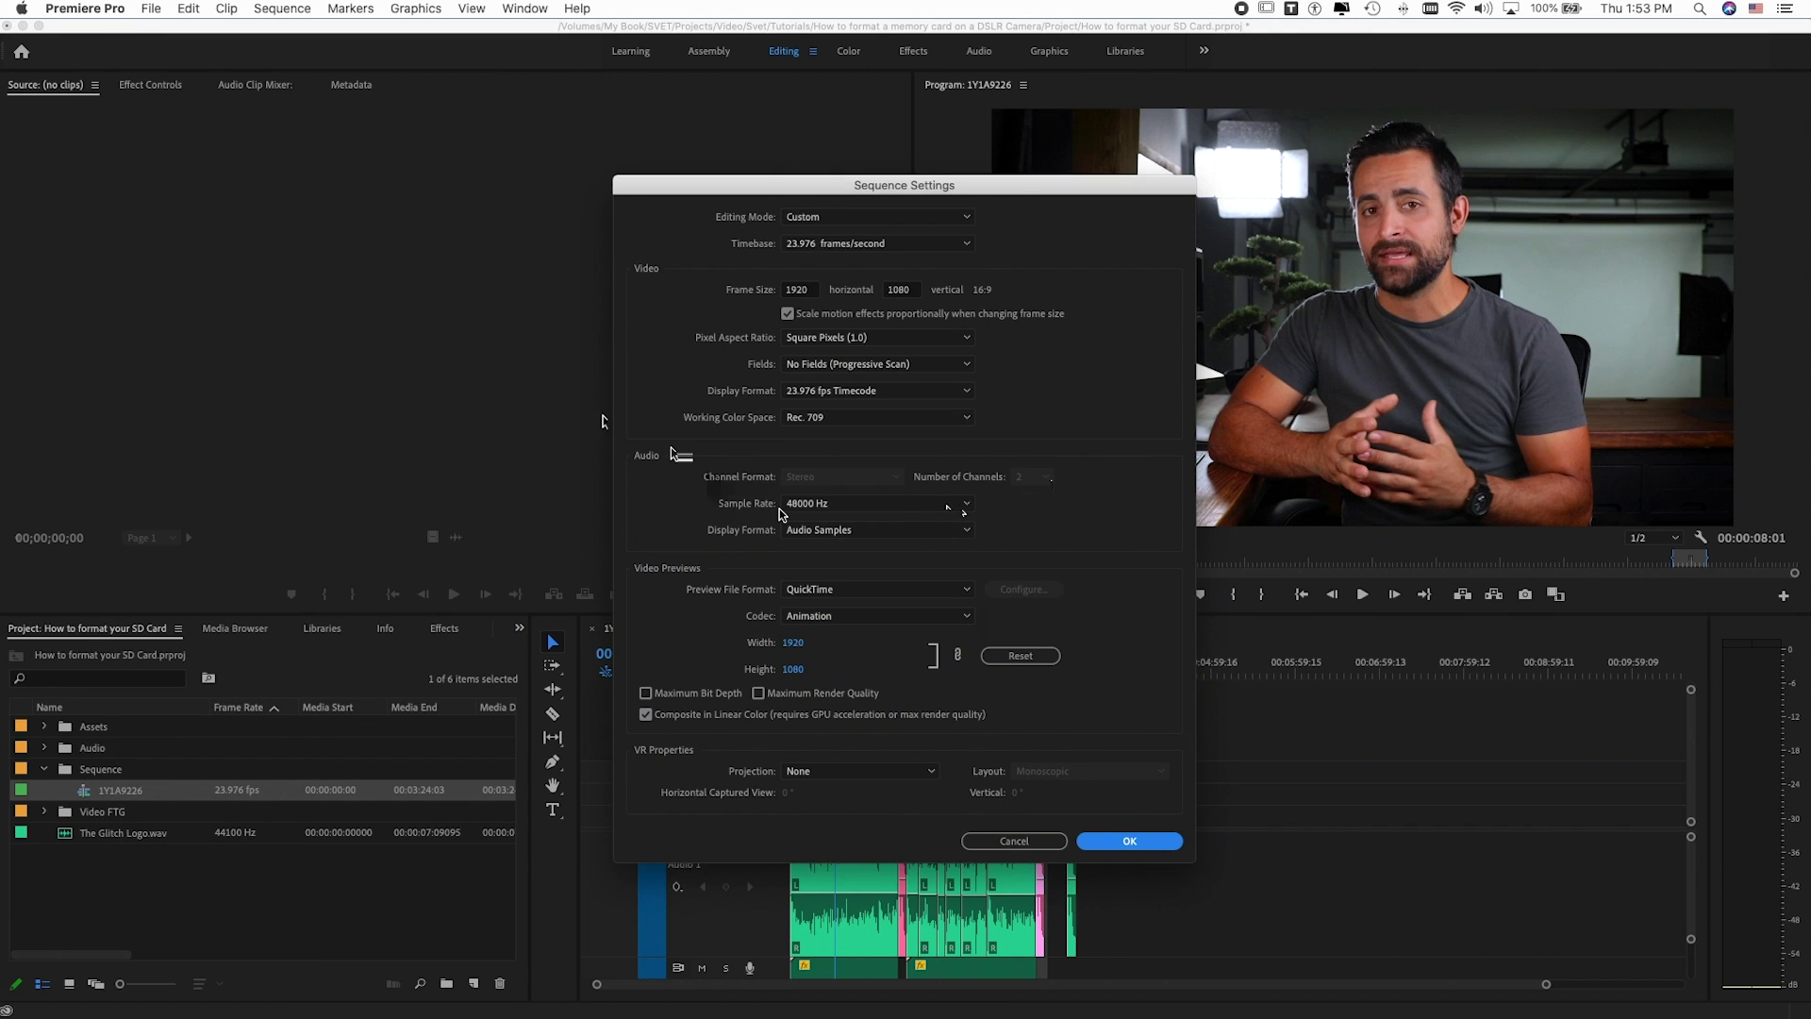
click(887, 591)
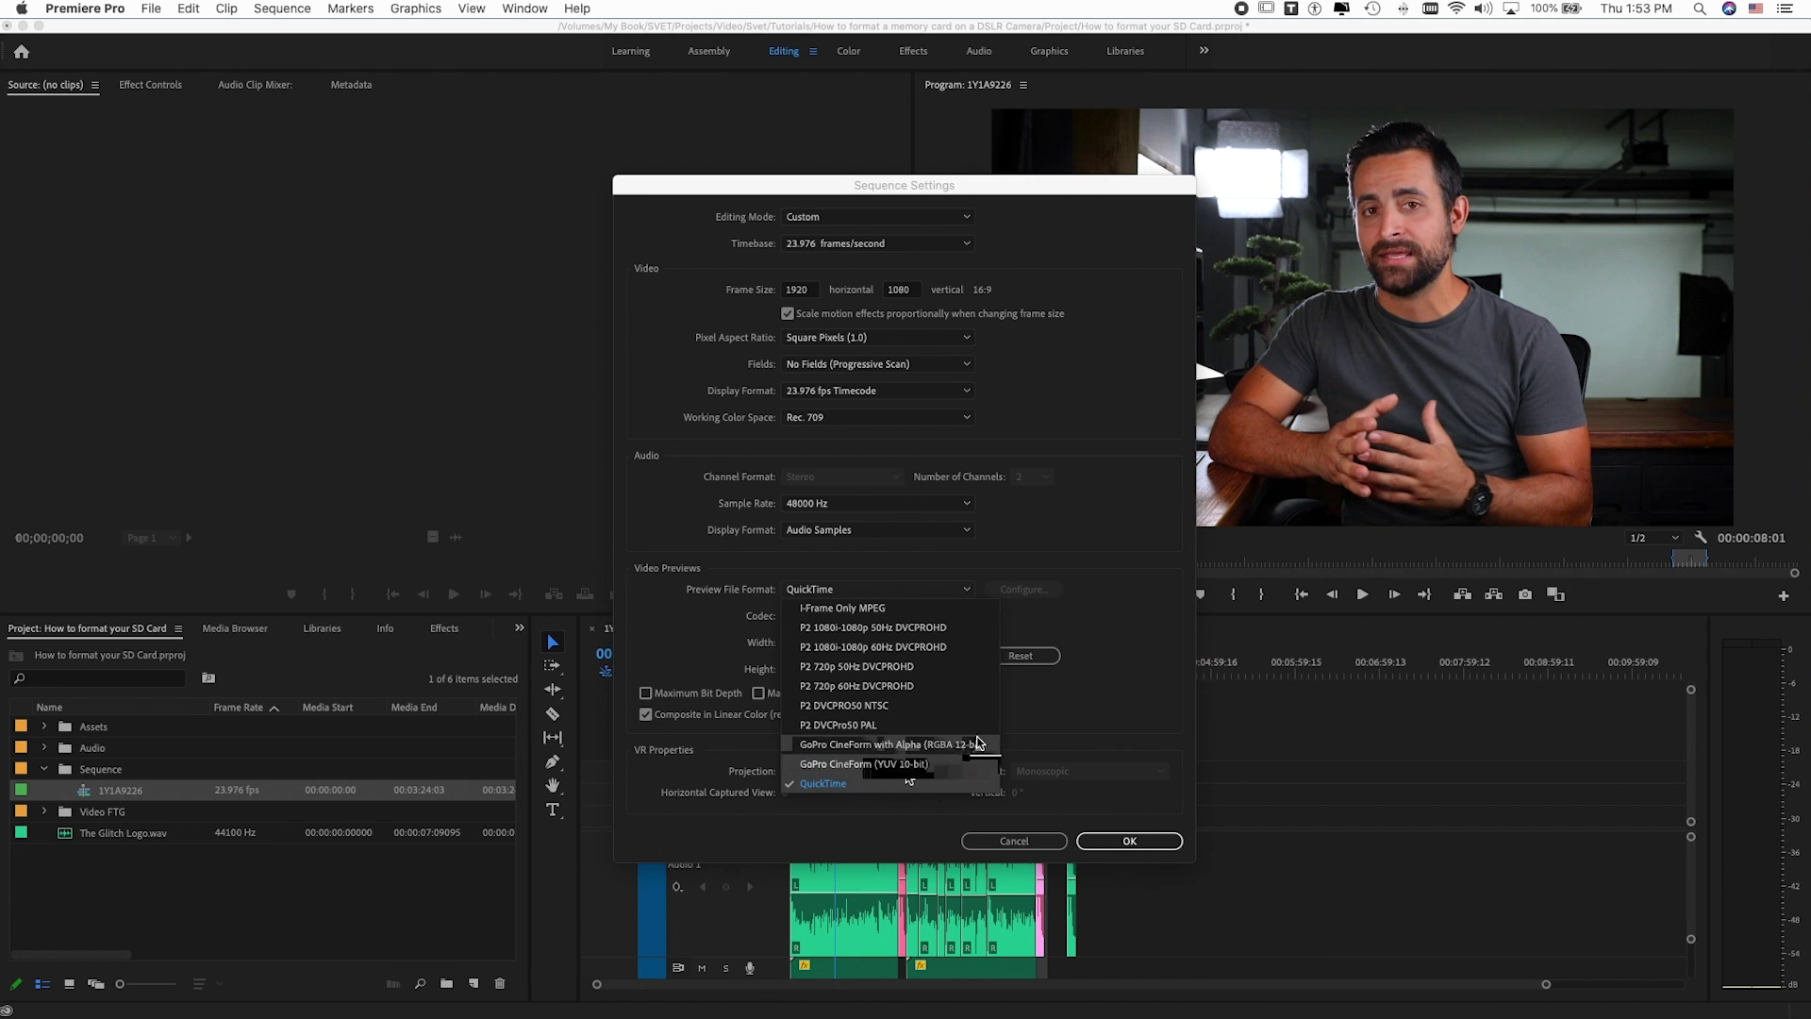
click(877, 784)
click(1102, 834)
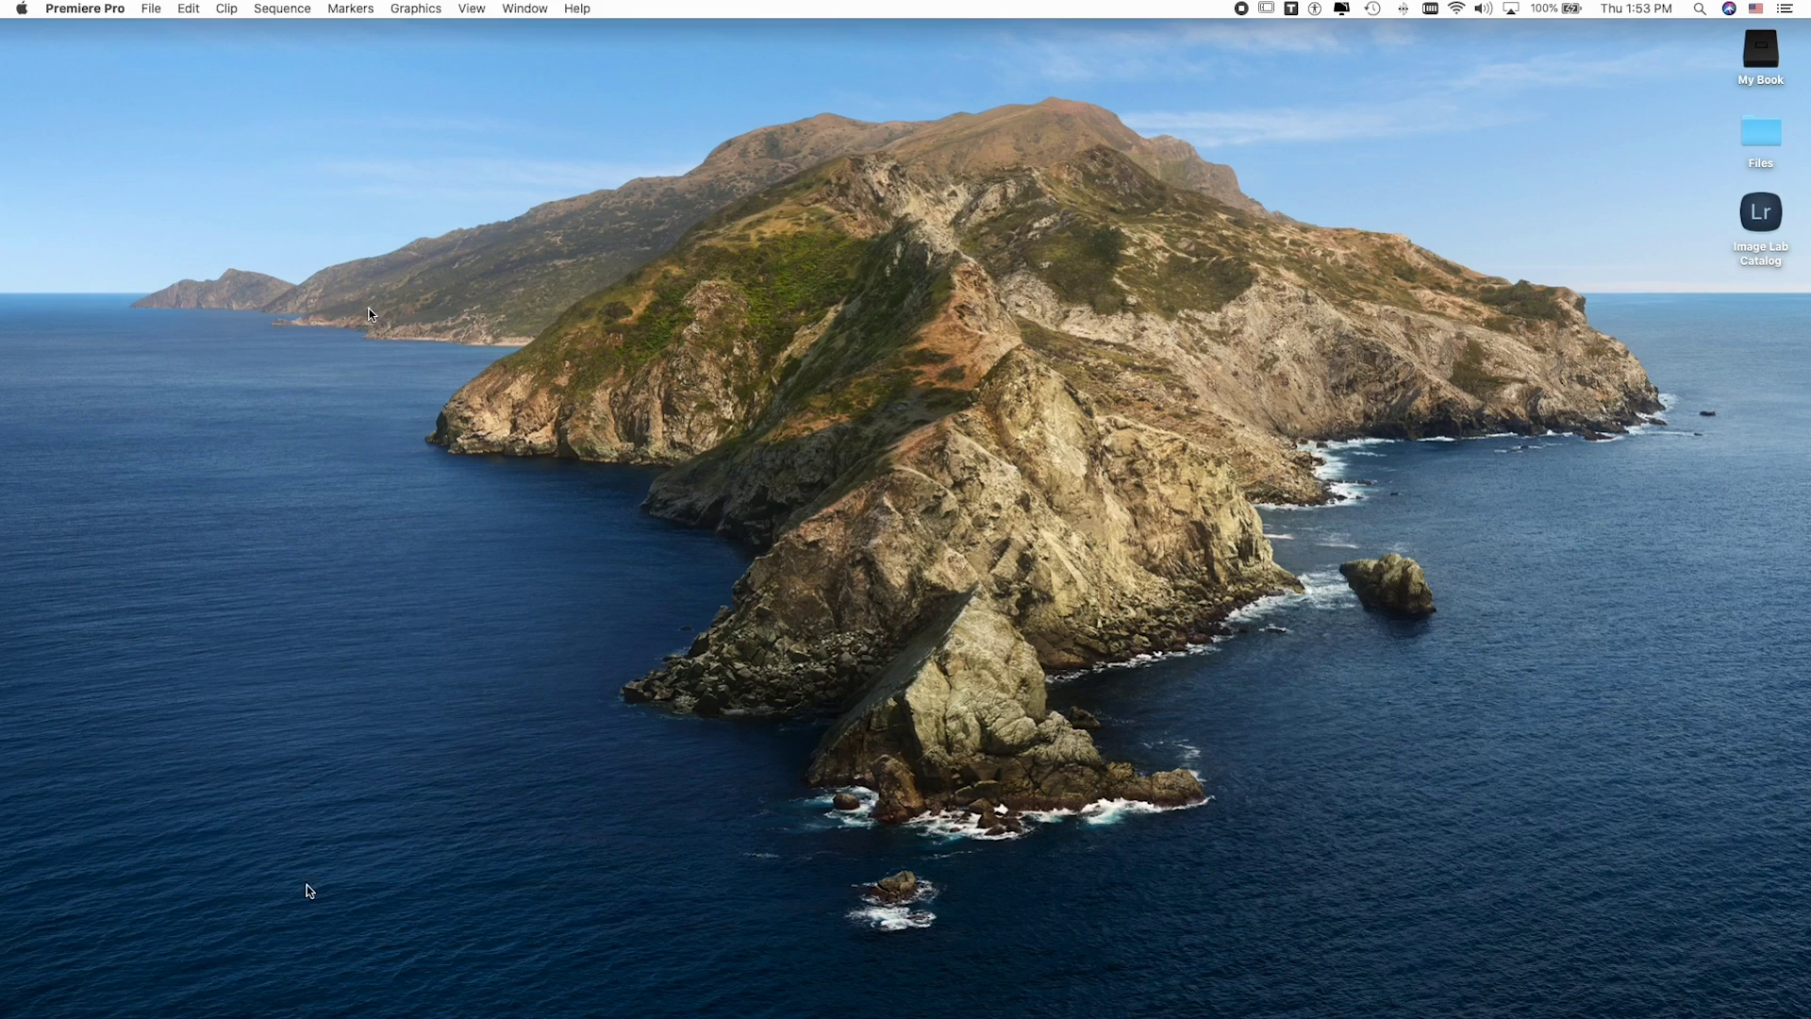
Open Finder and go to /Library/Application Support/Adobe.
mouse_move(202, 990)
click(203, 990)
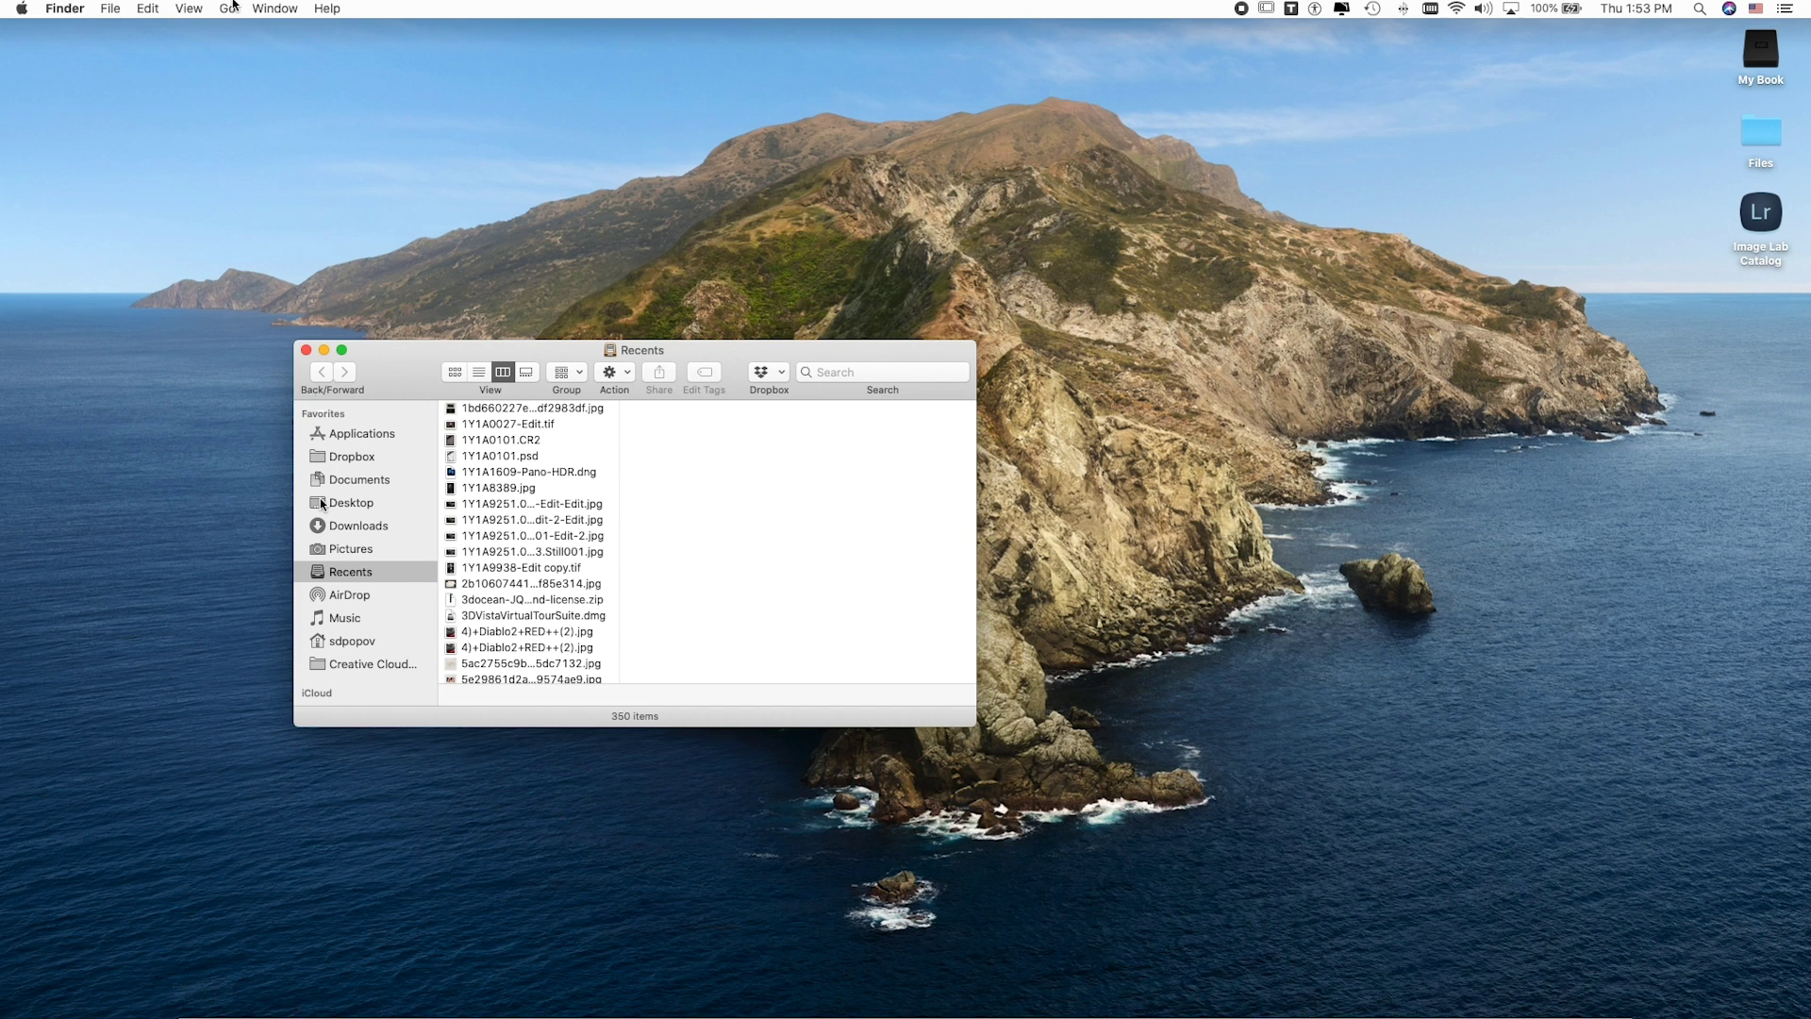
click(229, 9)
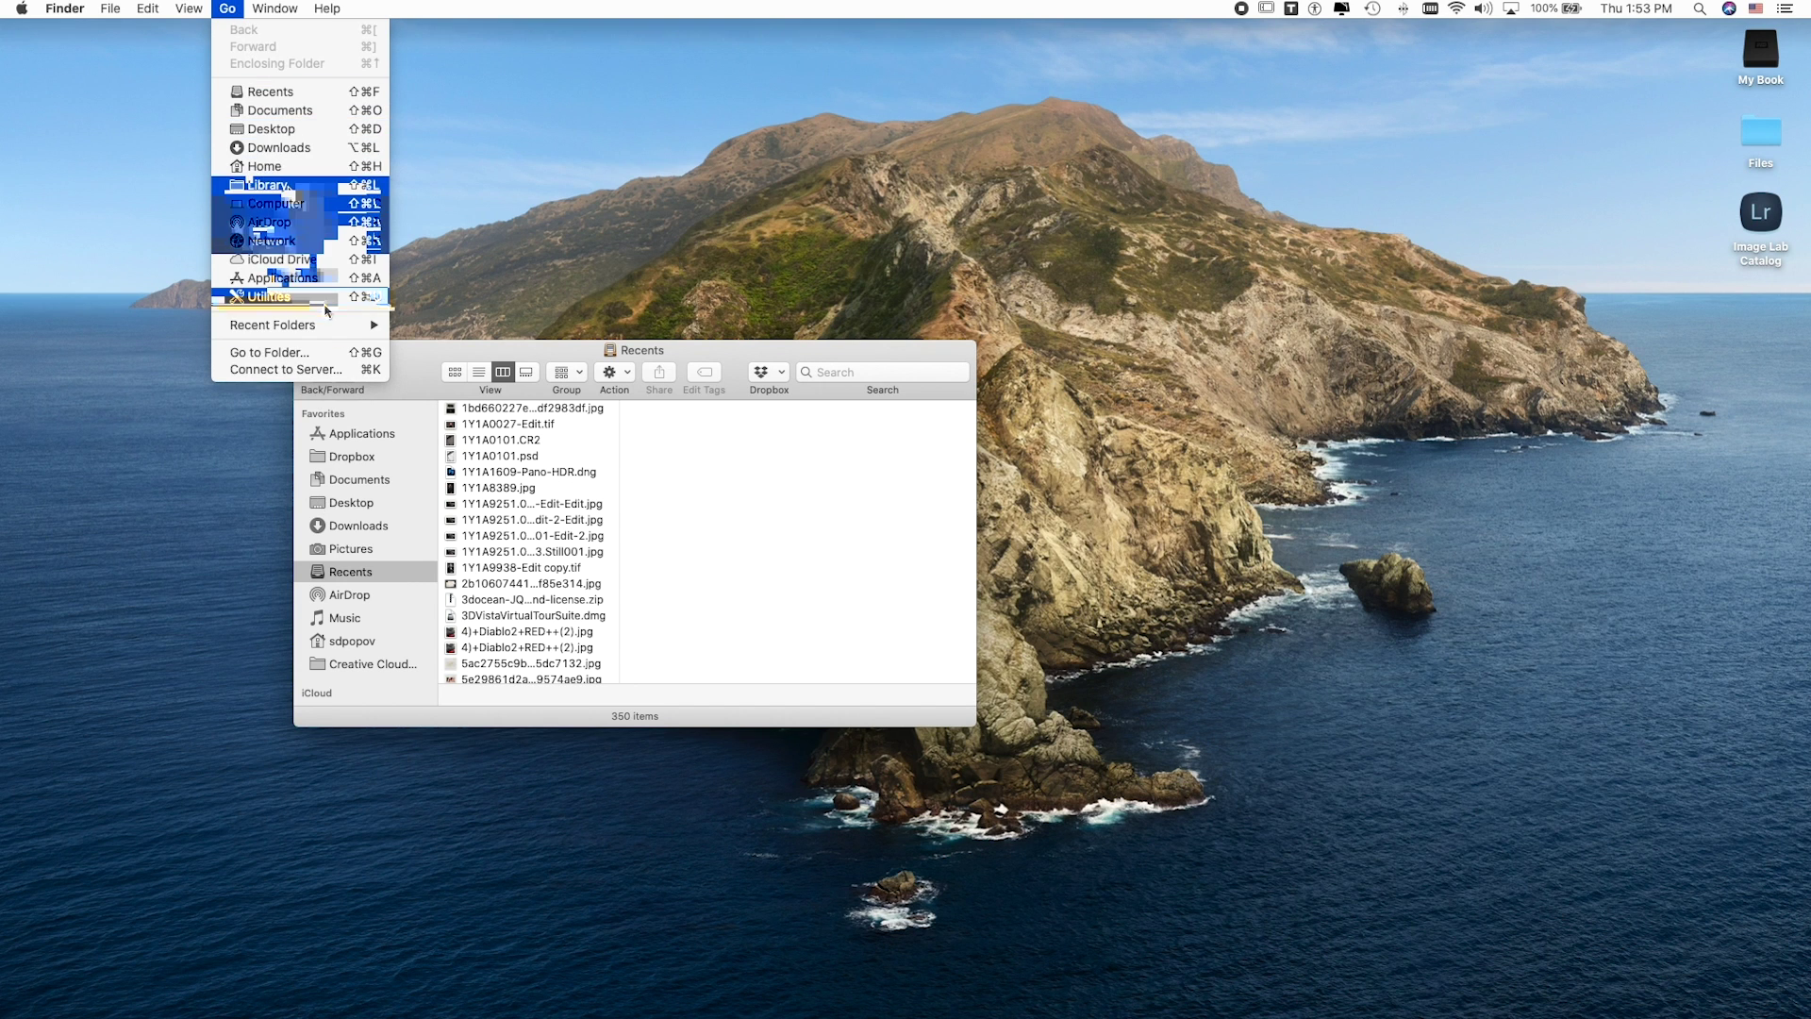
click(345, 355)
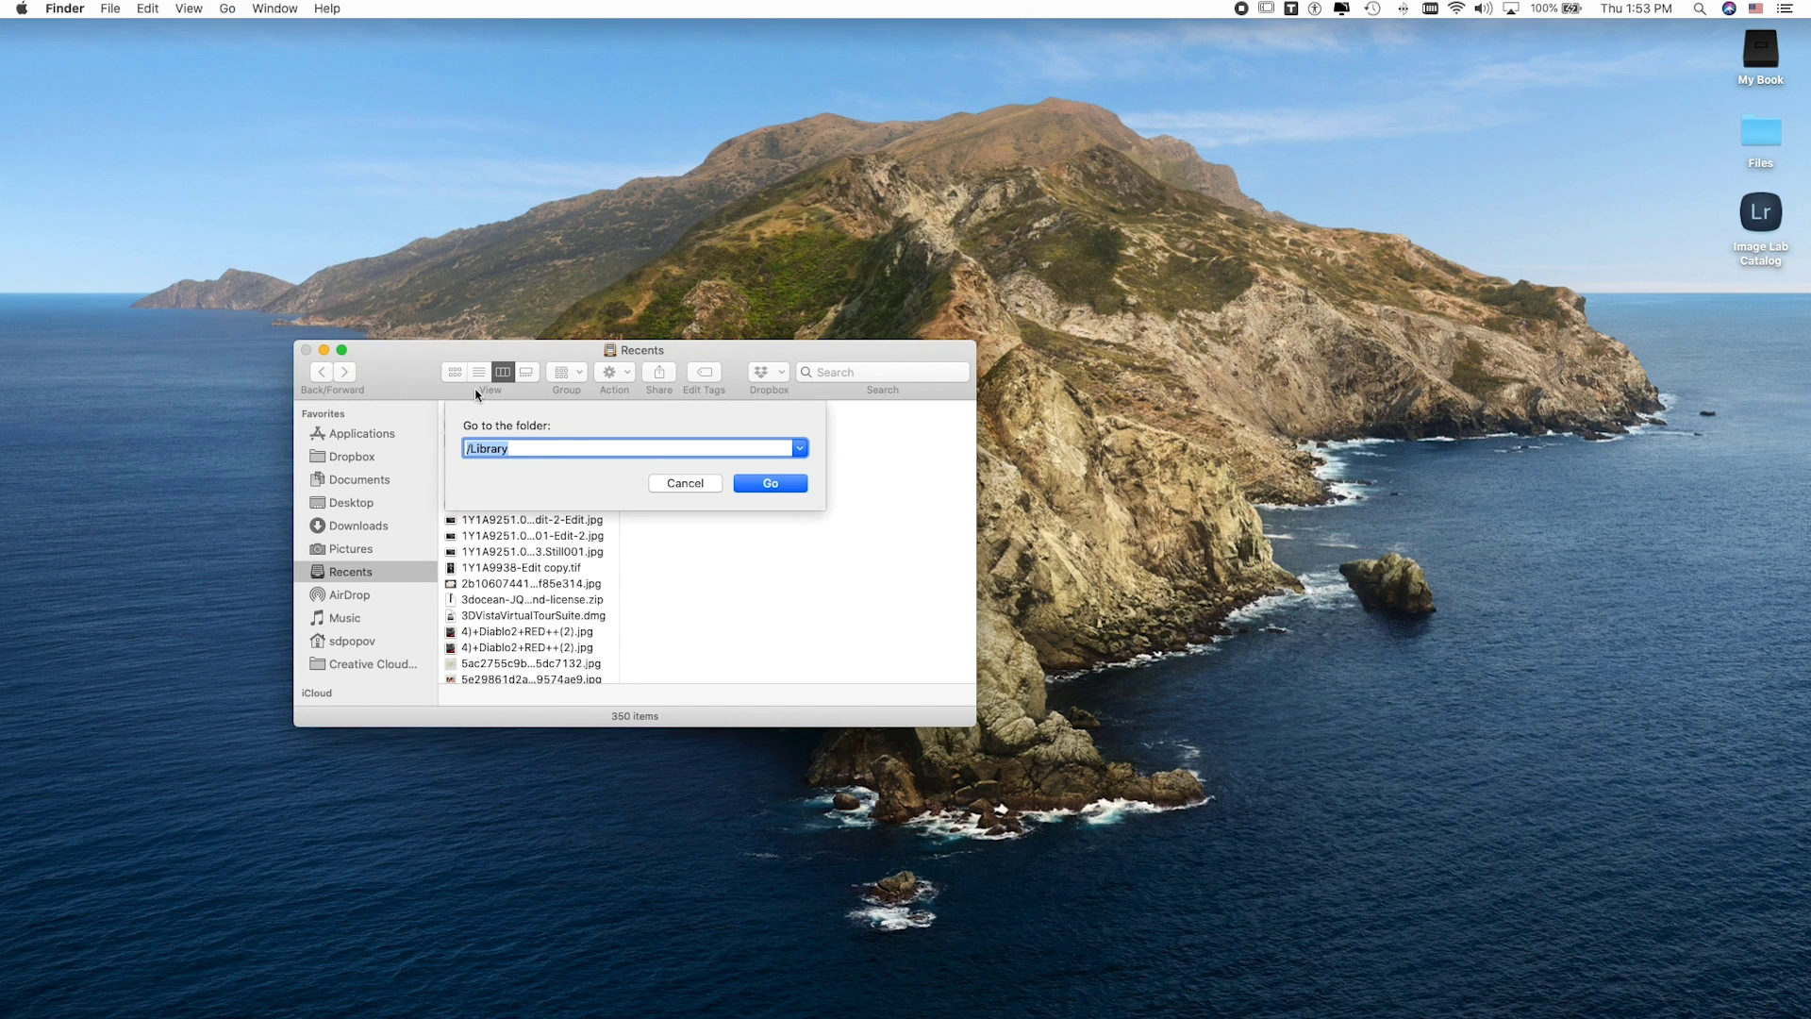
click(766, 483)
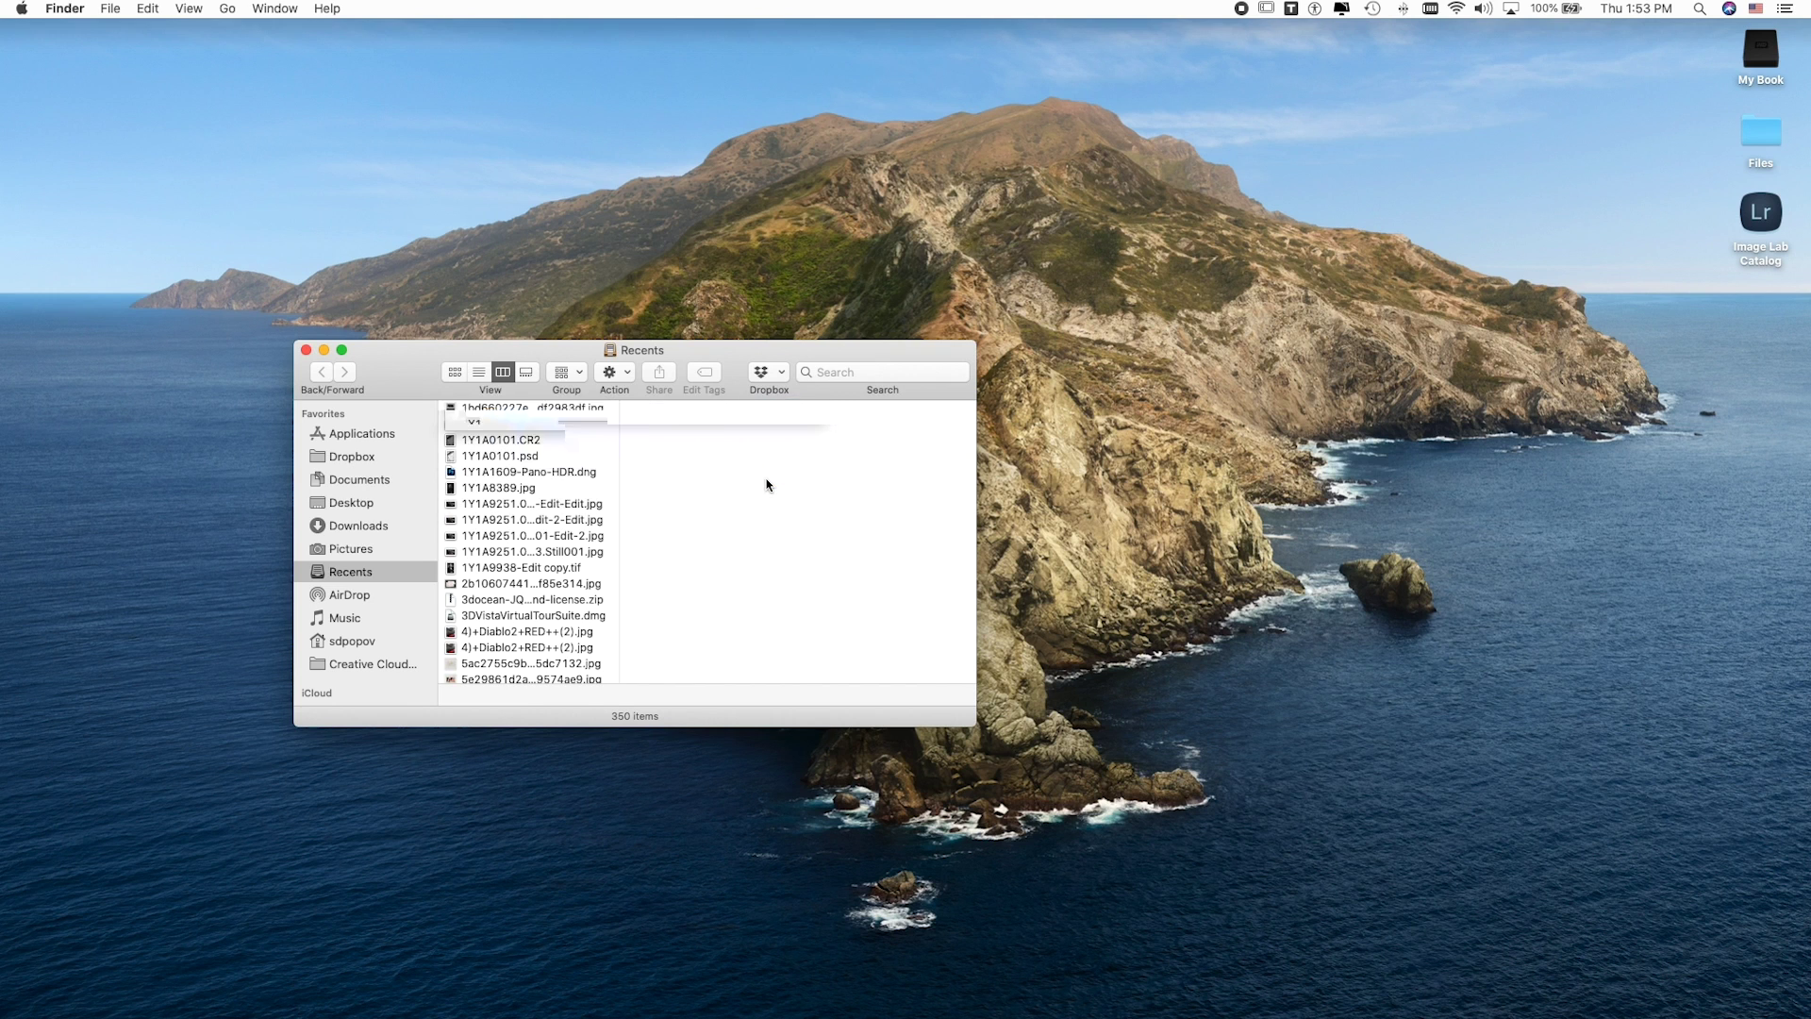
click(721, 423)
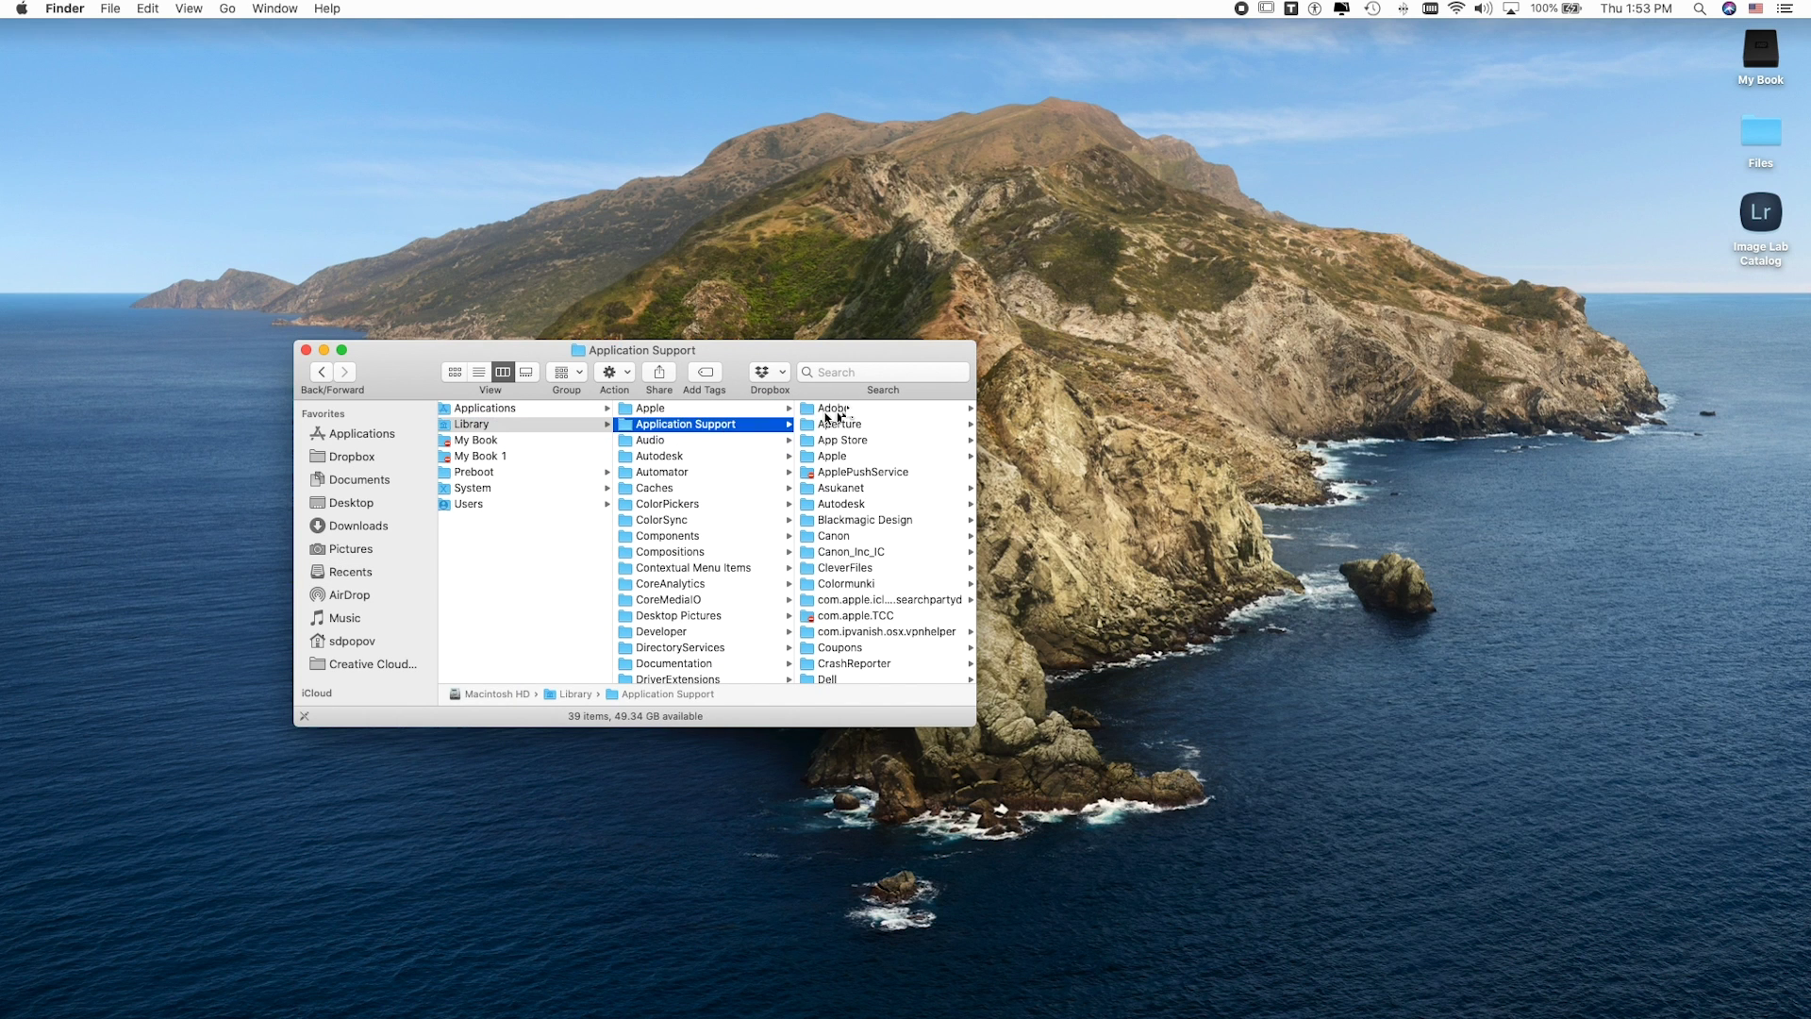
click(839, 409)
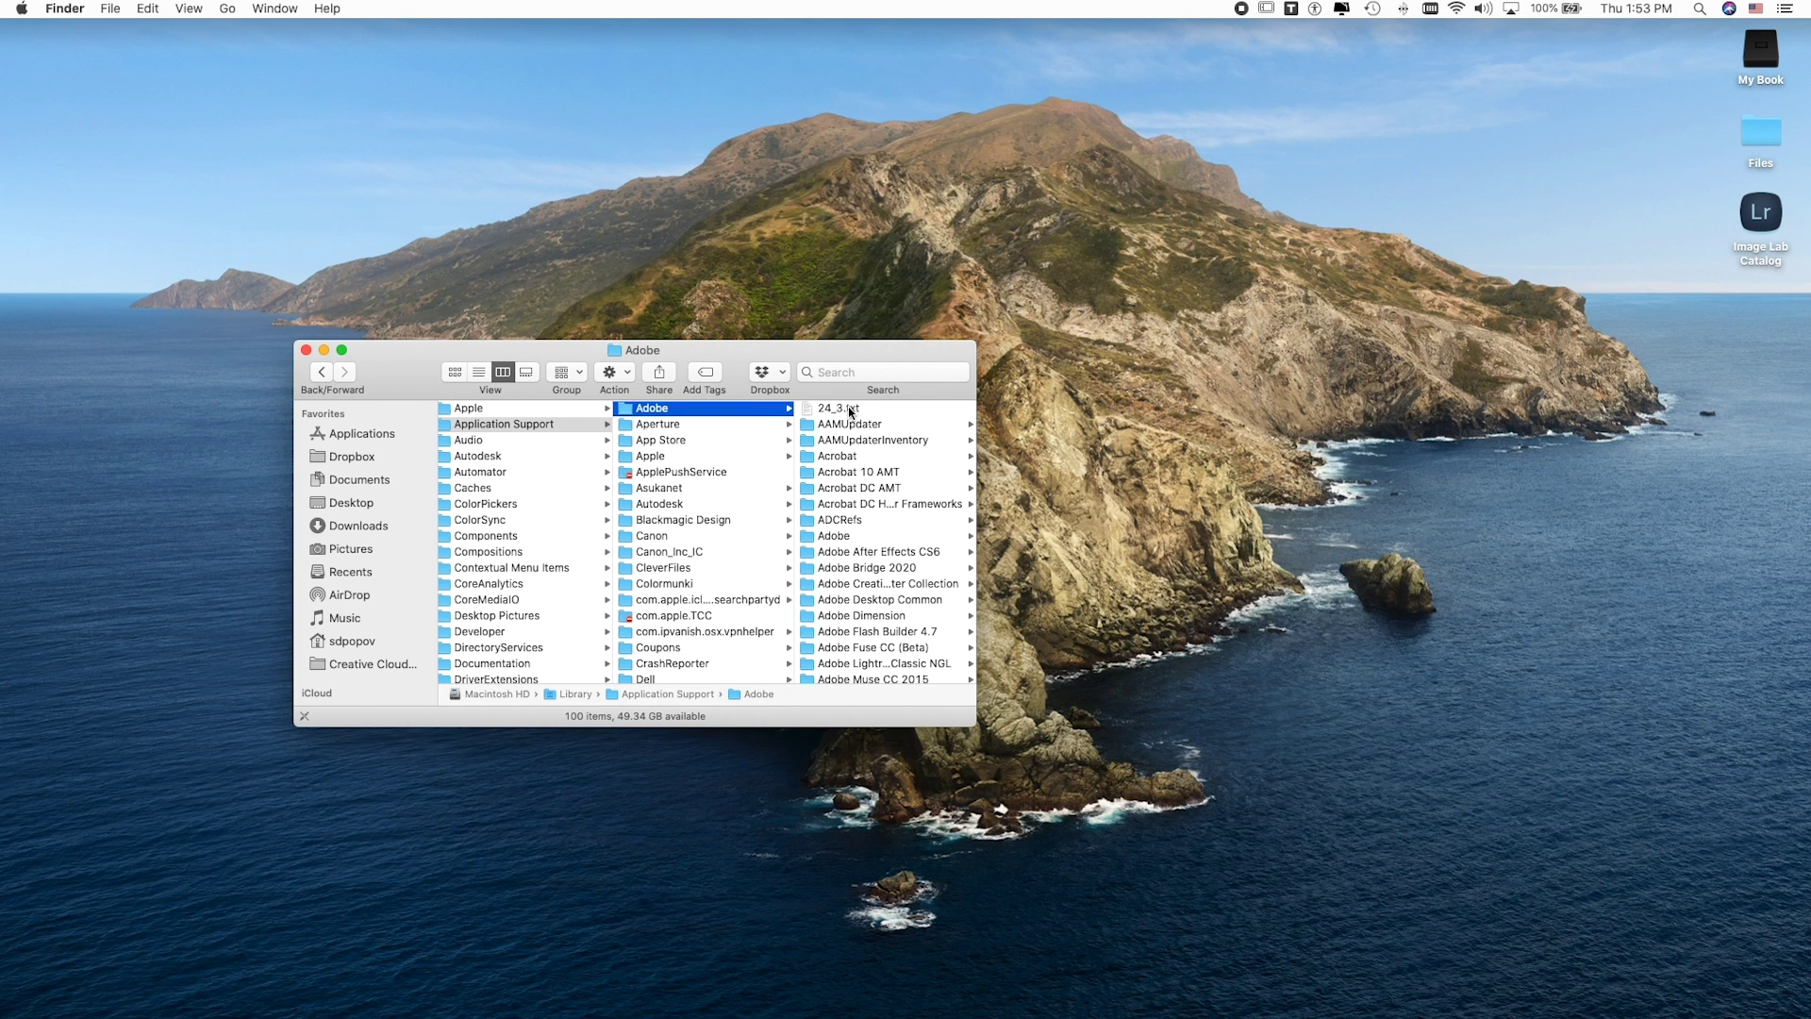
Browse to Common > Plug-ins > 7.0 and drag the MediaCore folder onto the desktop.
scroll(854, 530, down, 10)
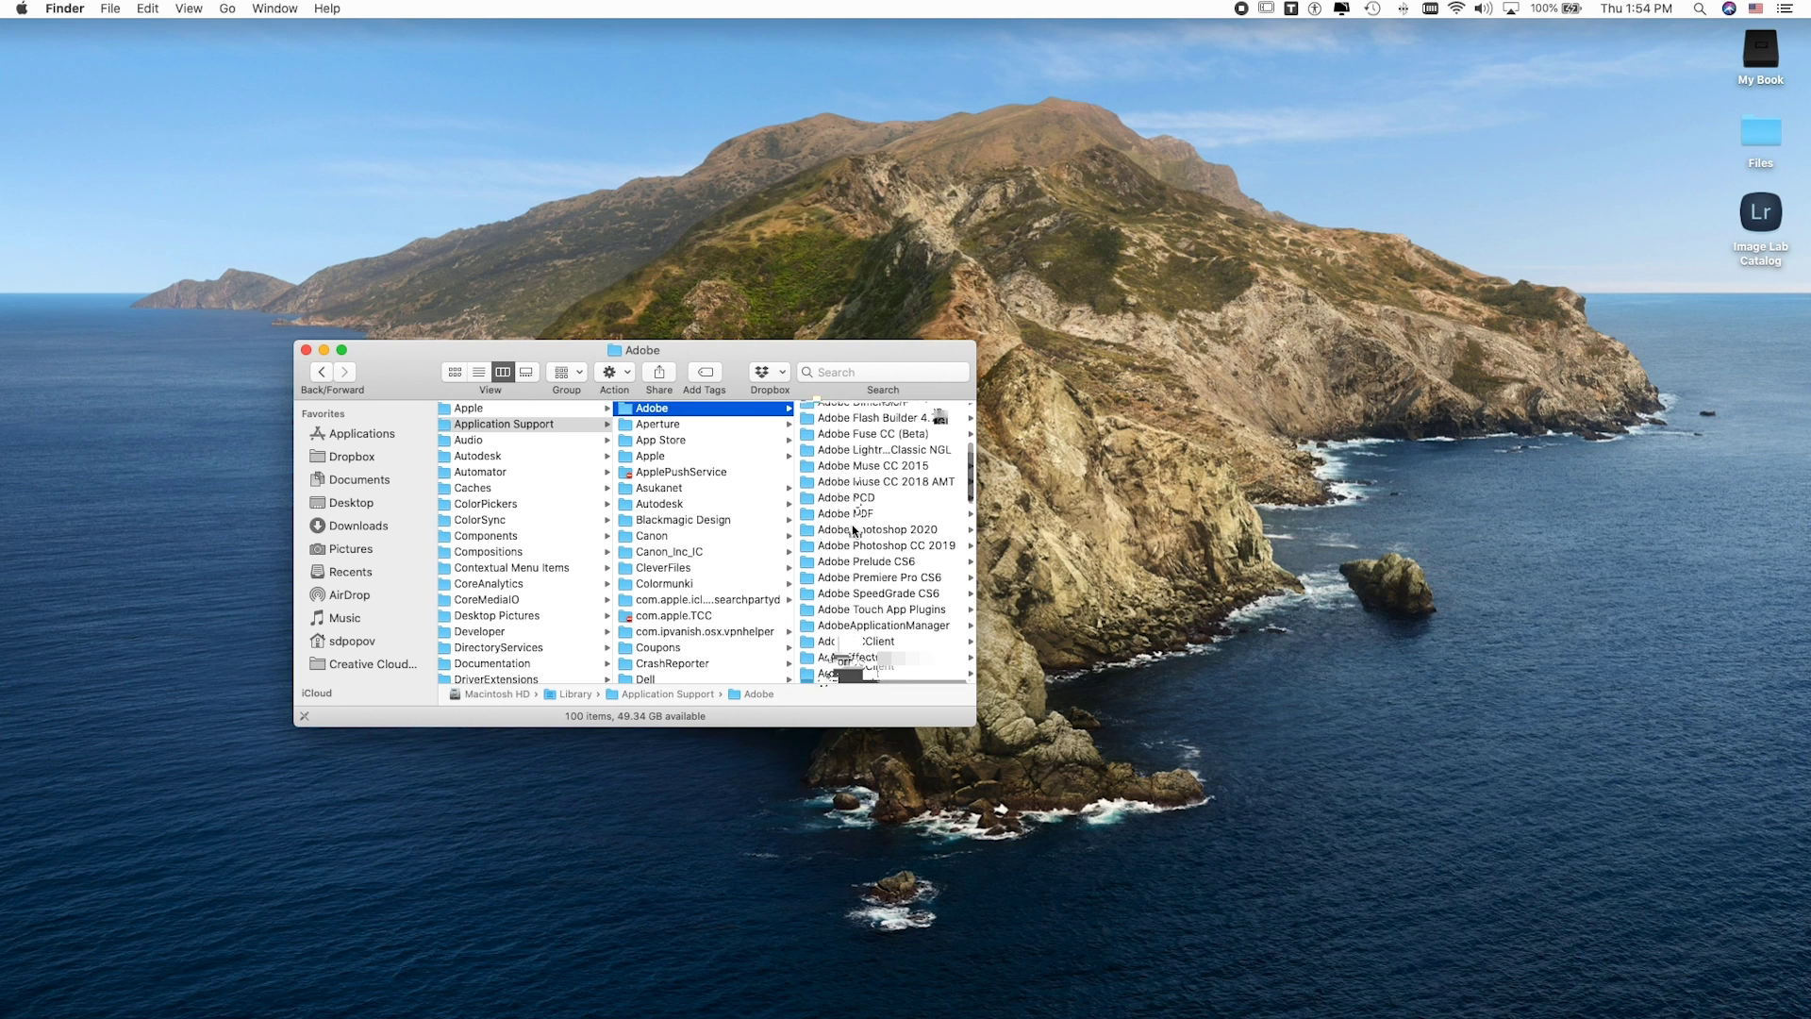
scroll(854, 530, down, 6)
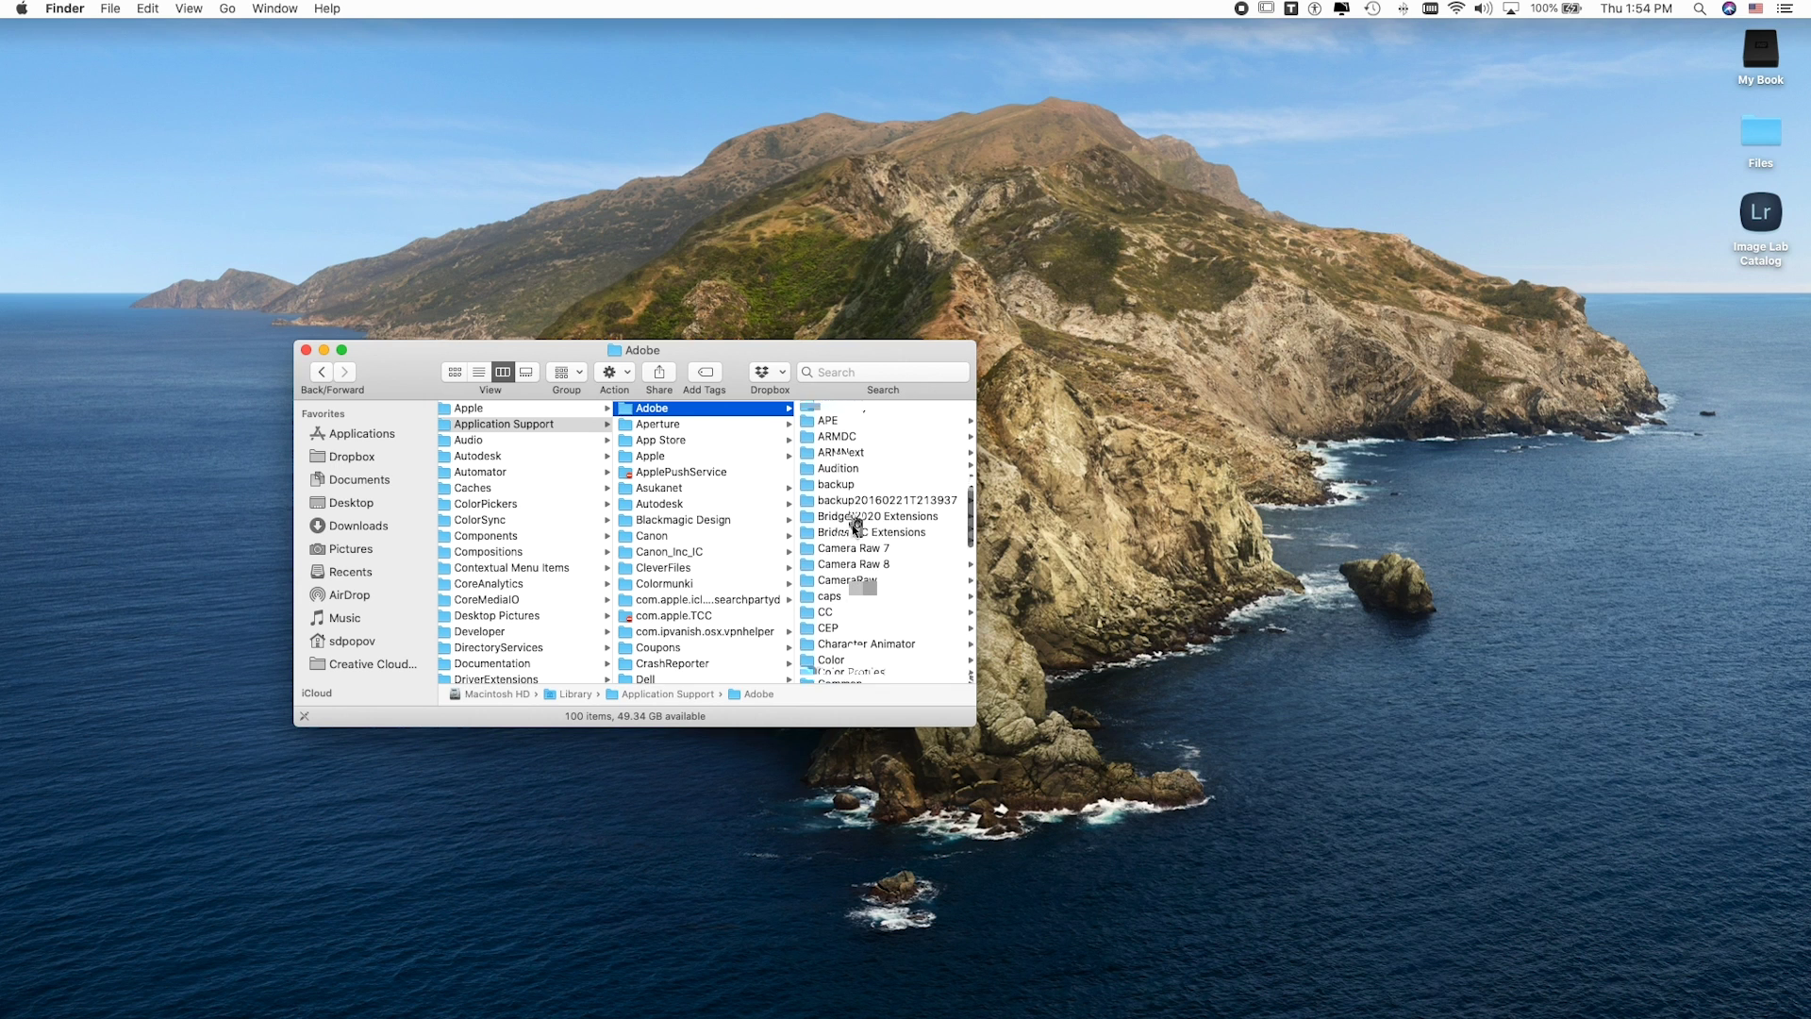
scroll(854, 530, down, 2)
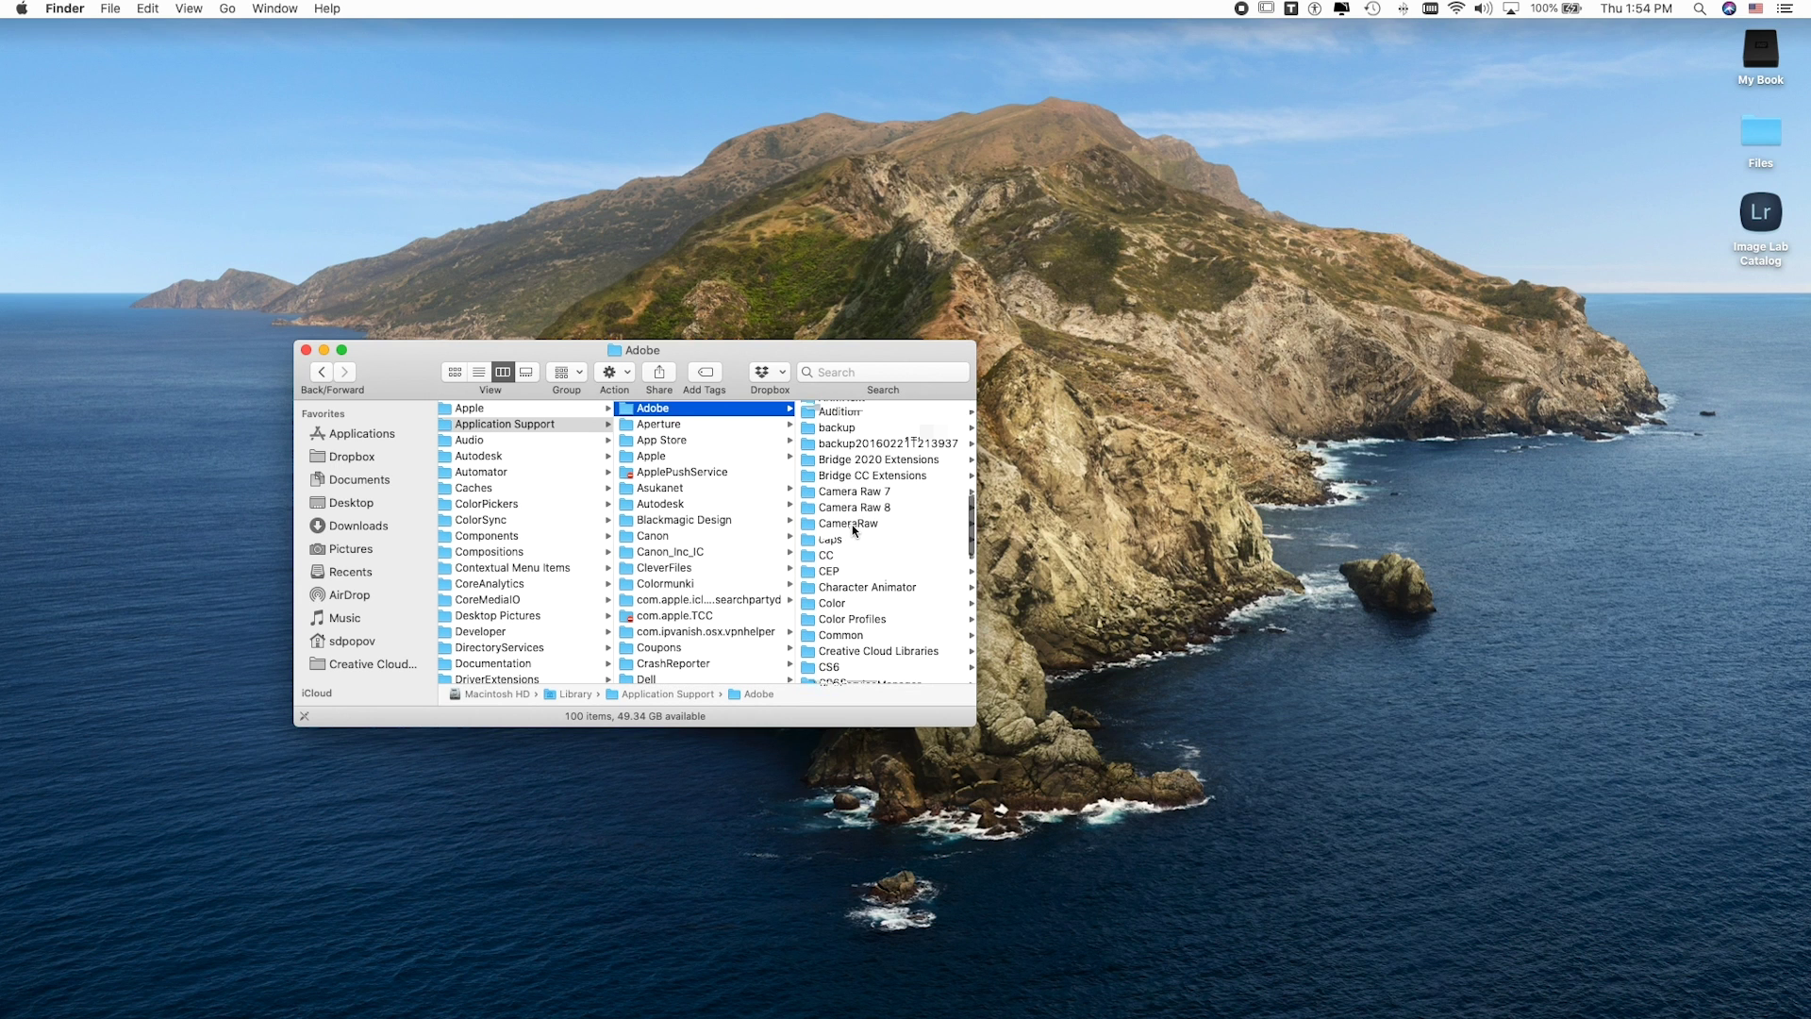
click(854, 635)
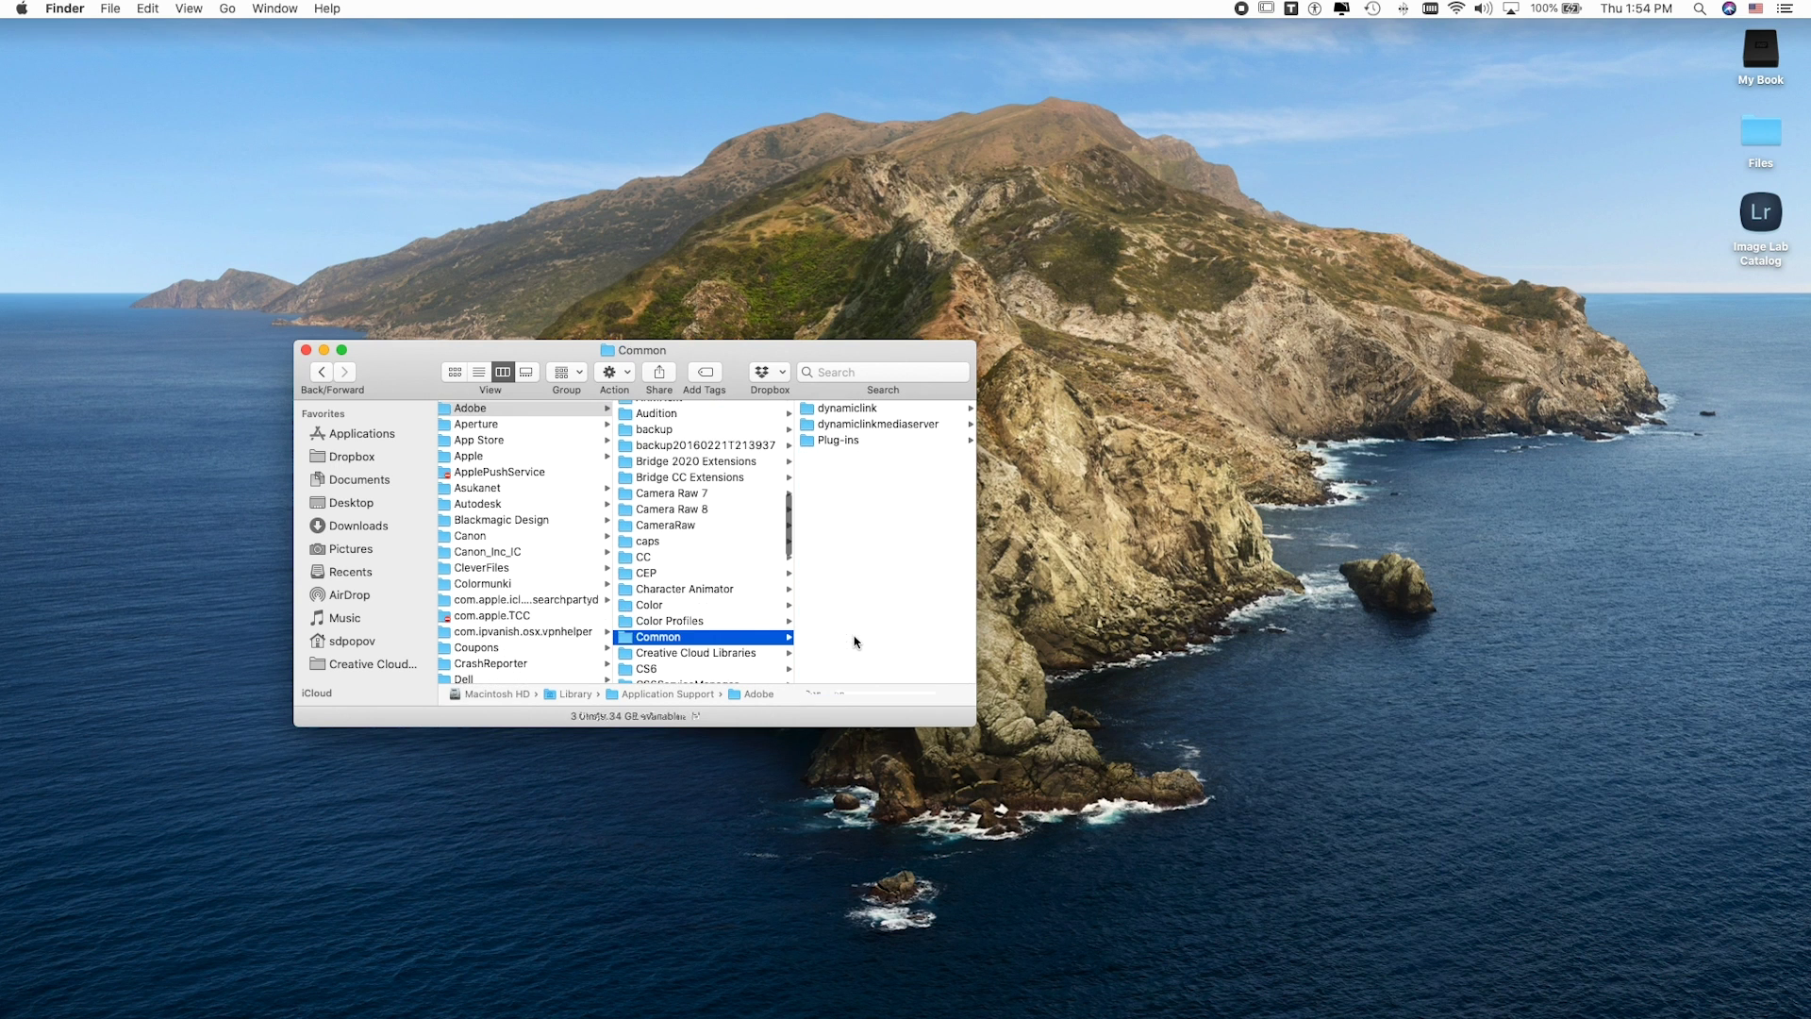
click(849, 441)
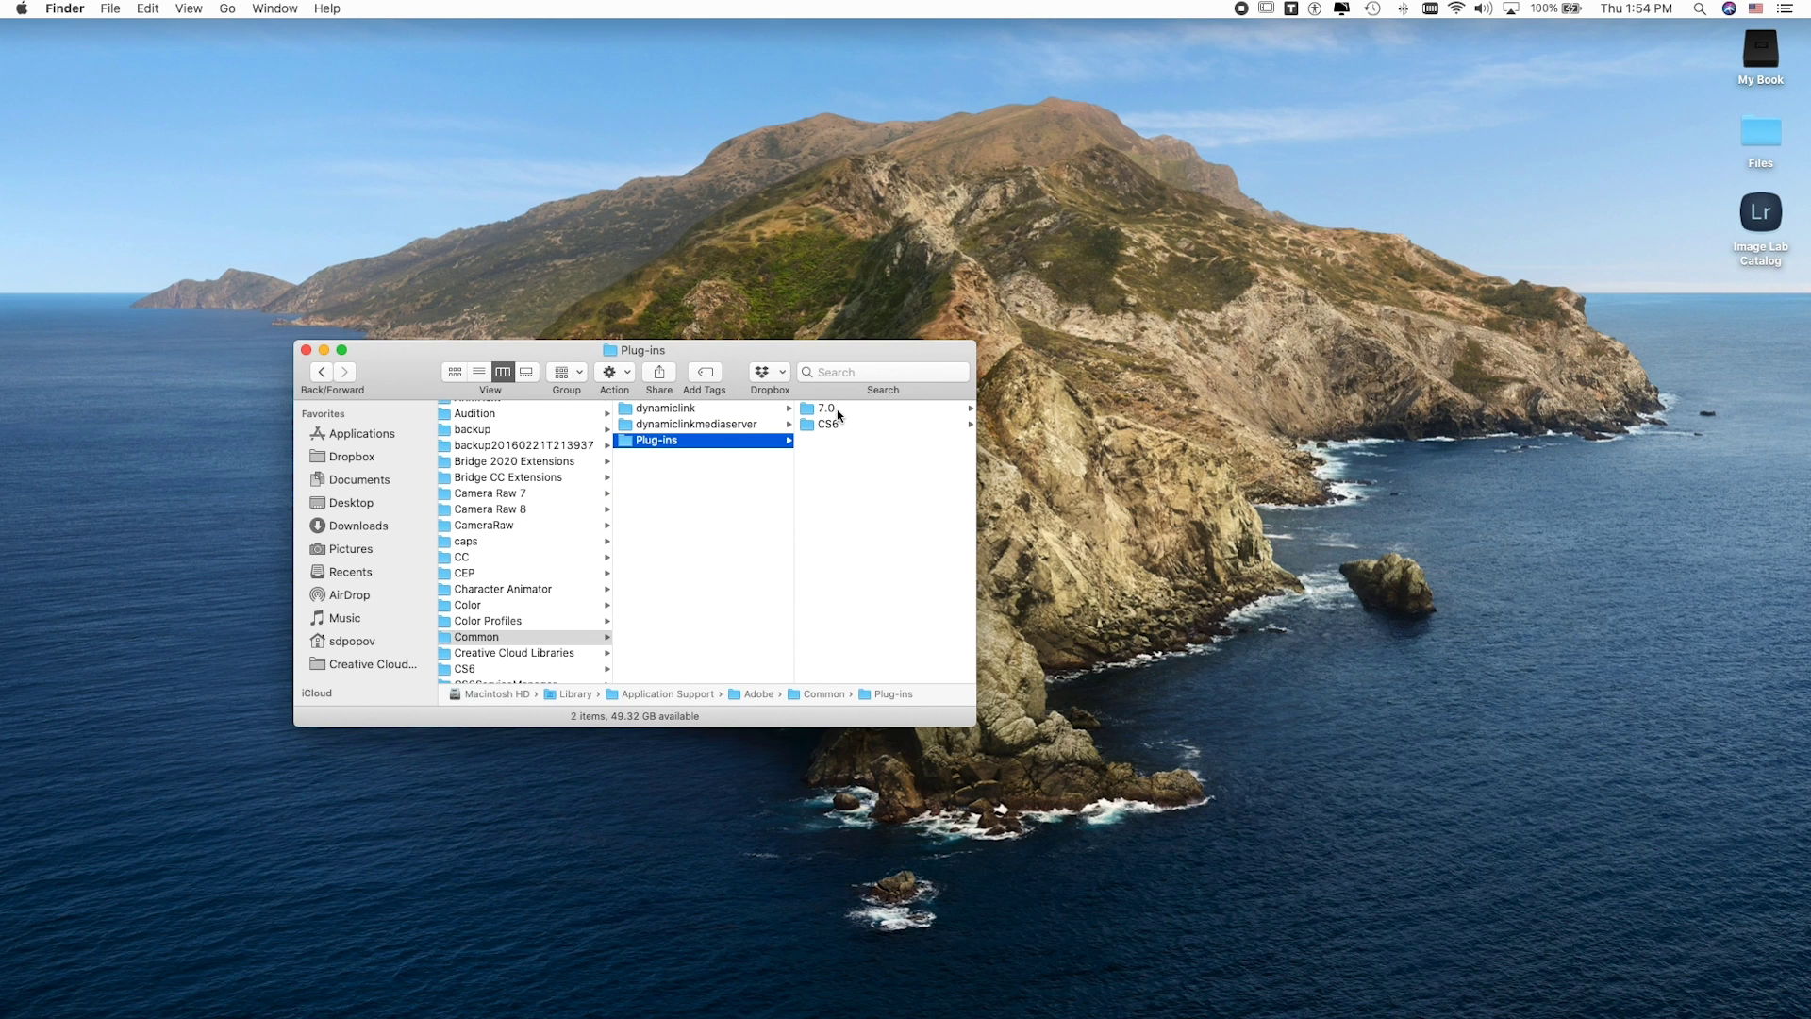
click(839, 411)
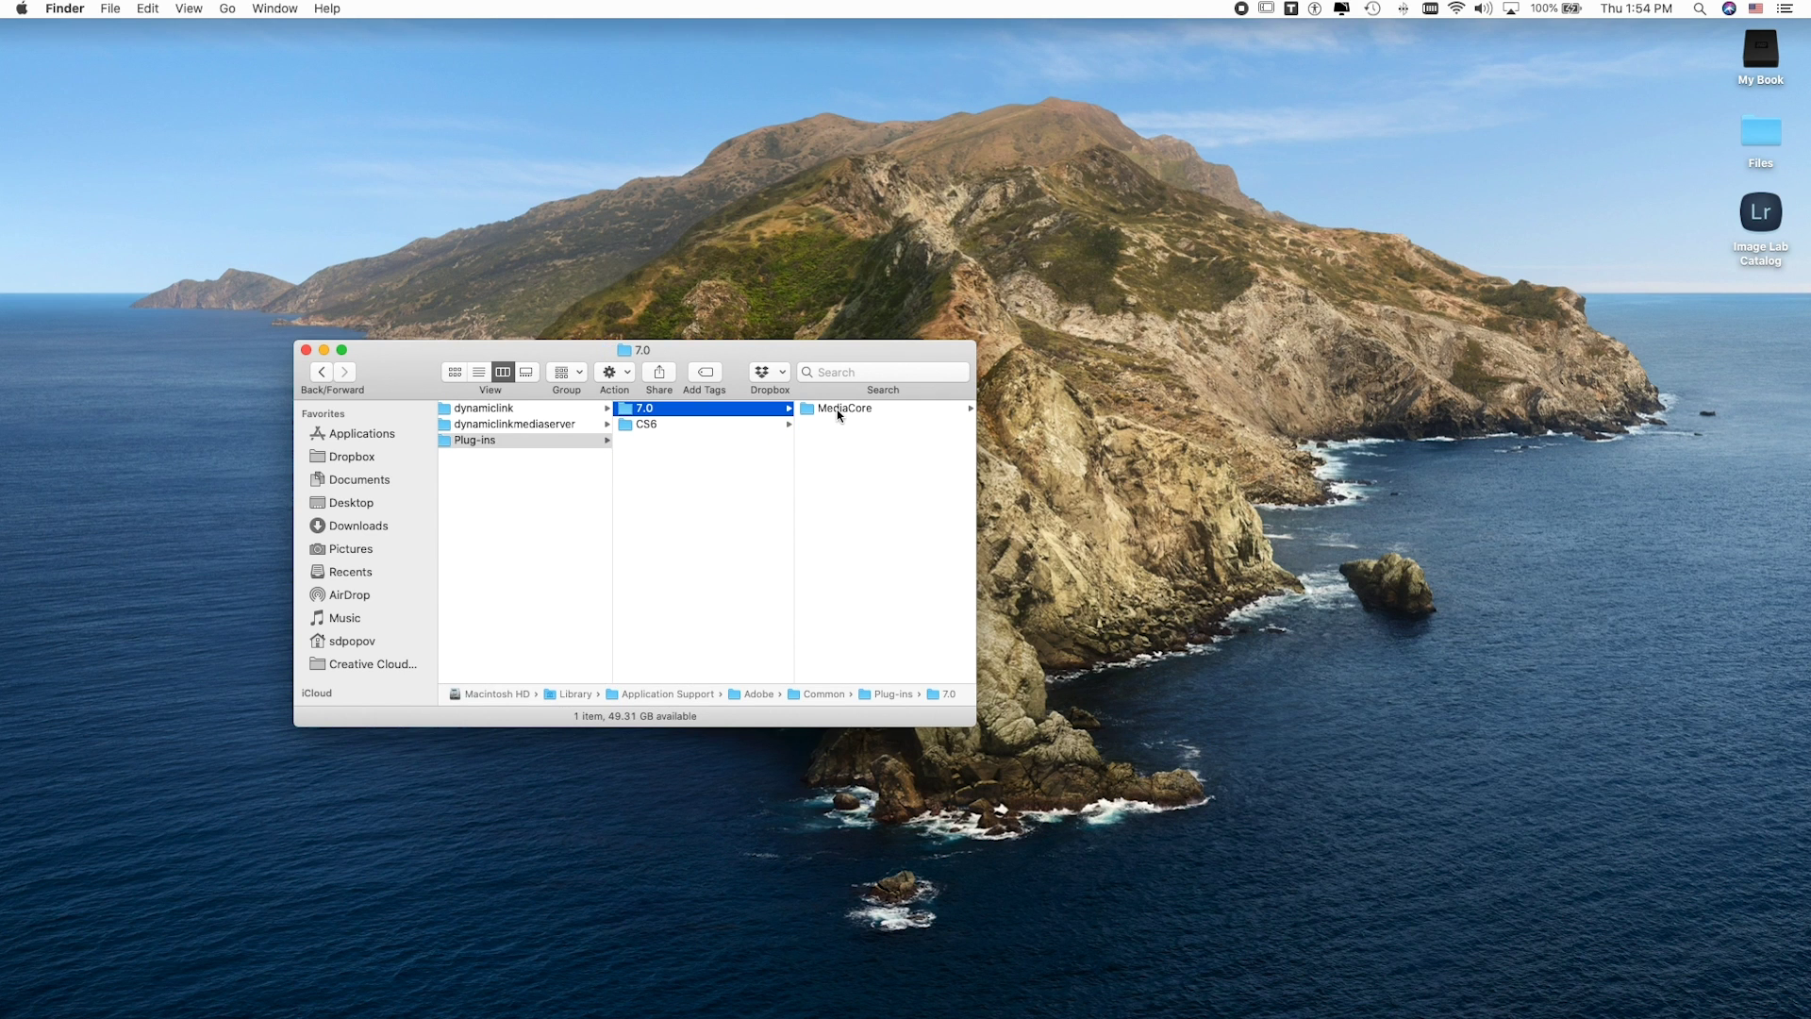
click(838, 410)
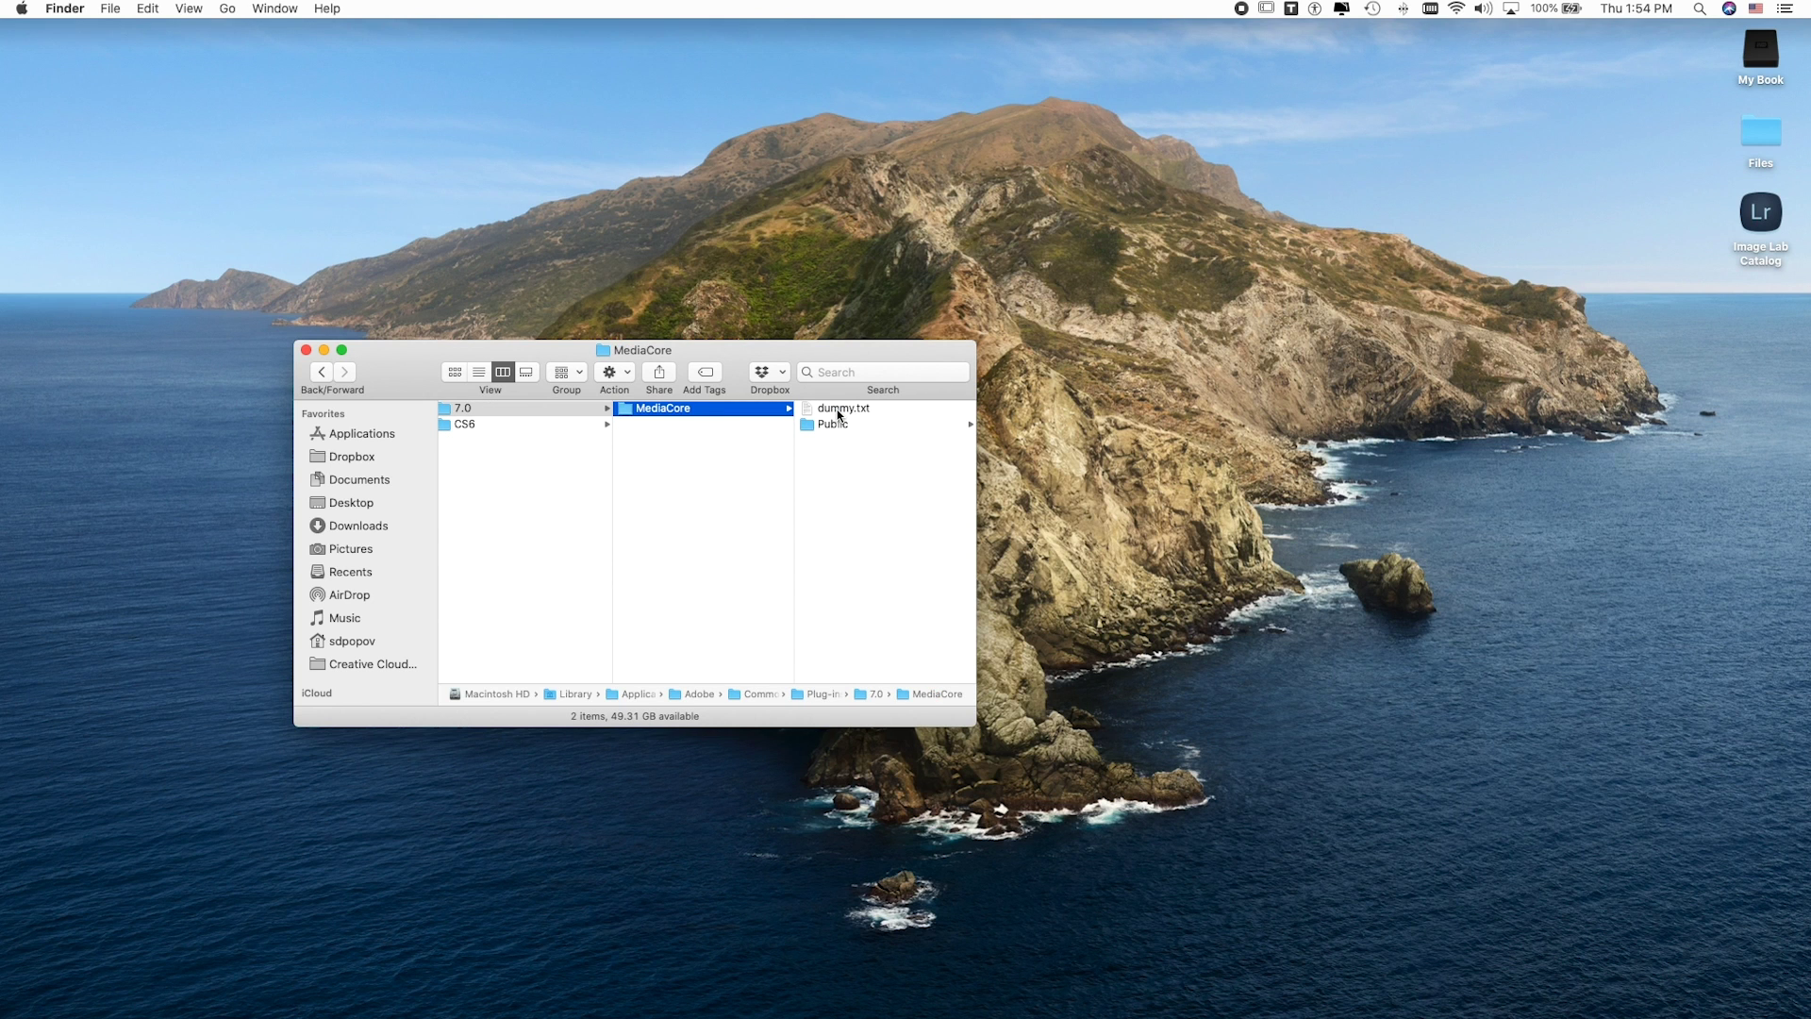
drag(628, 407, 1755, 302)
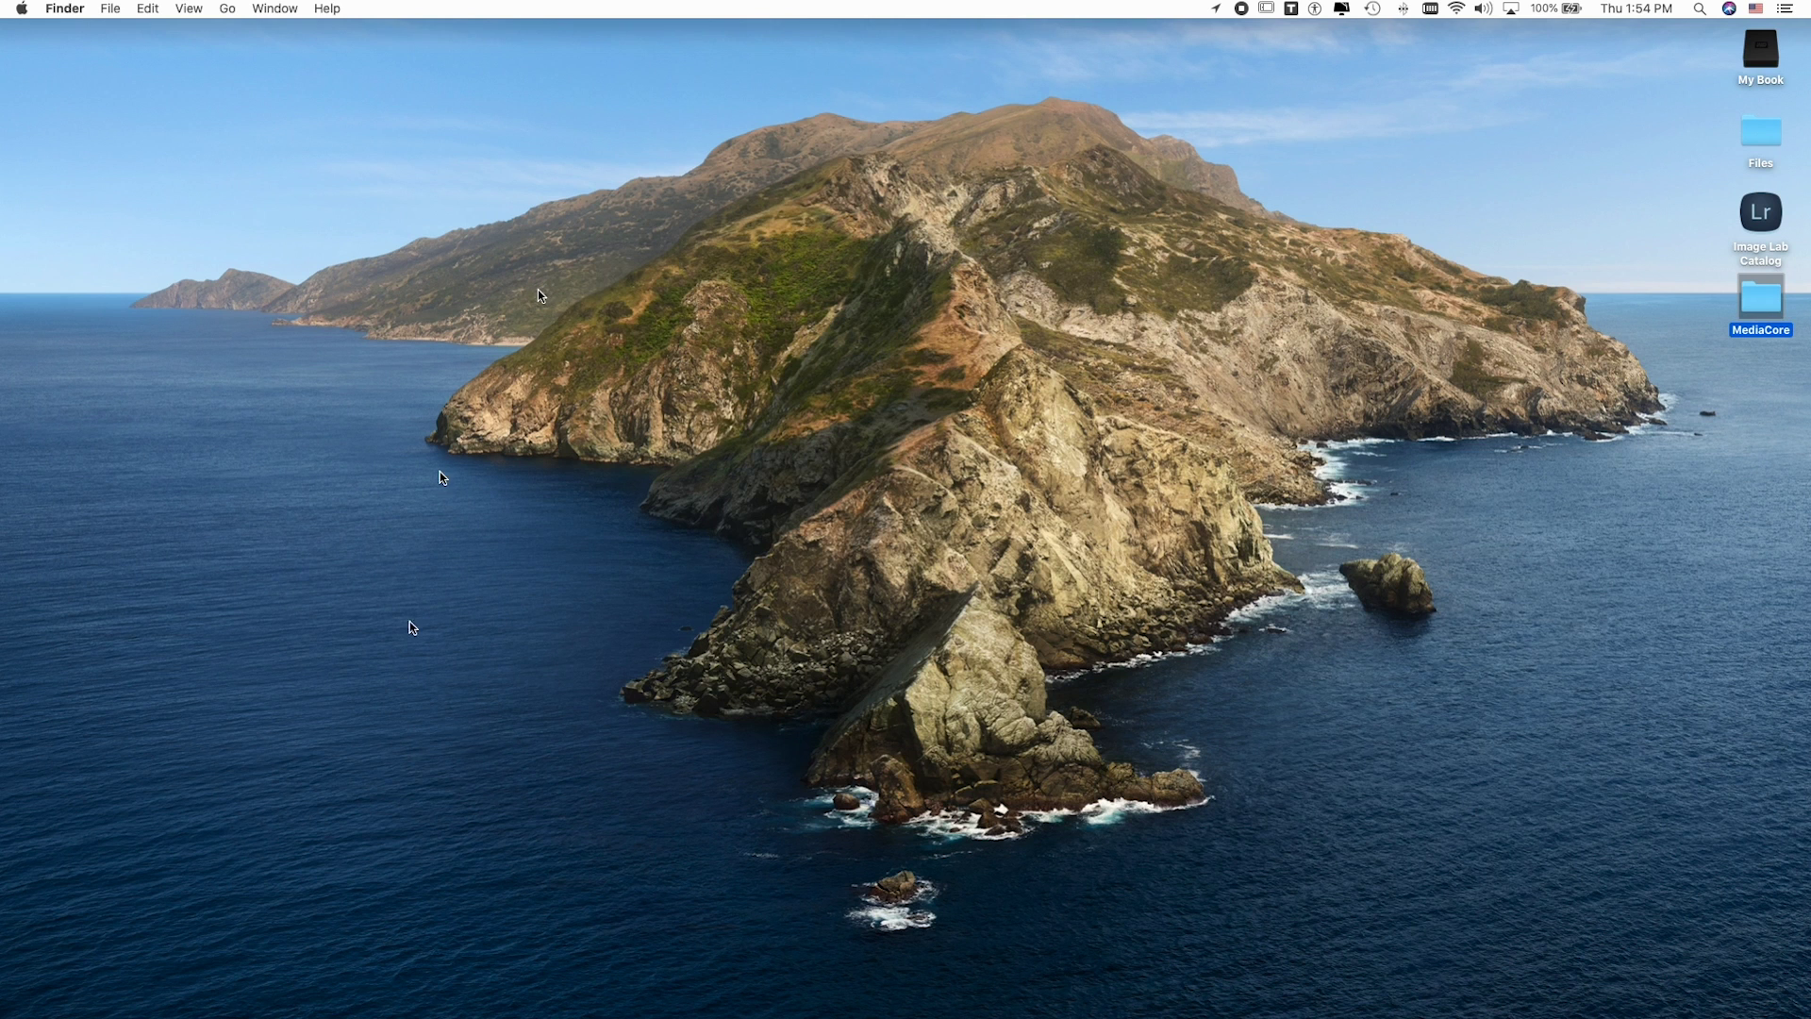
Open a new Finder window and go to ~/Library/Application Support.
click(214, 1006)
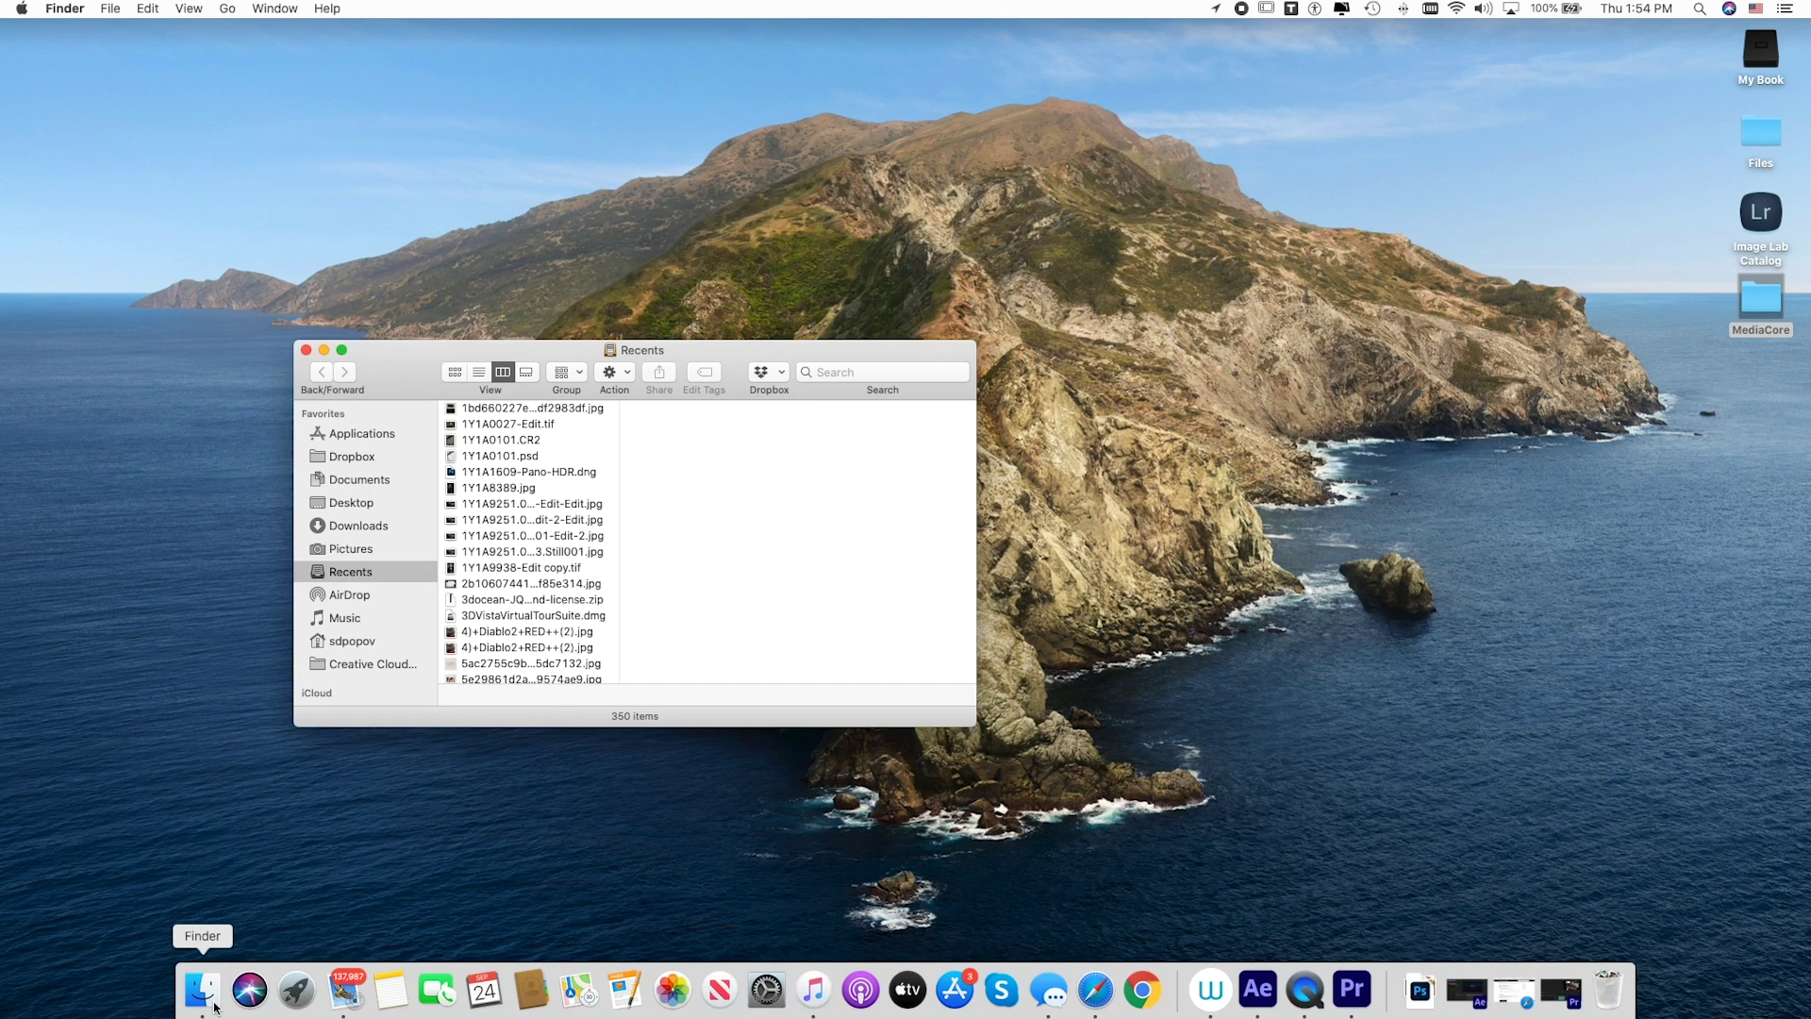
click(227, 9)
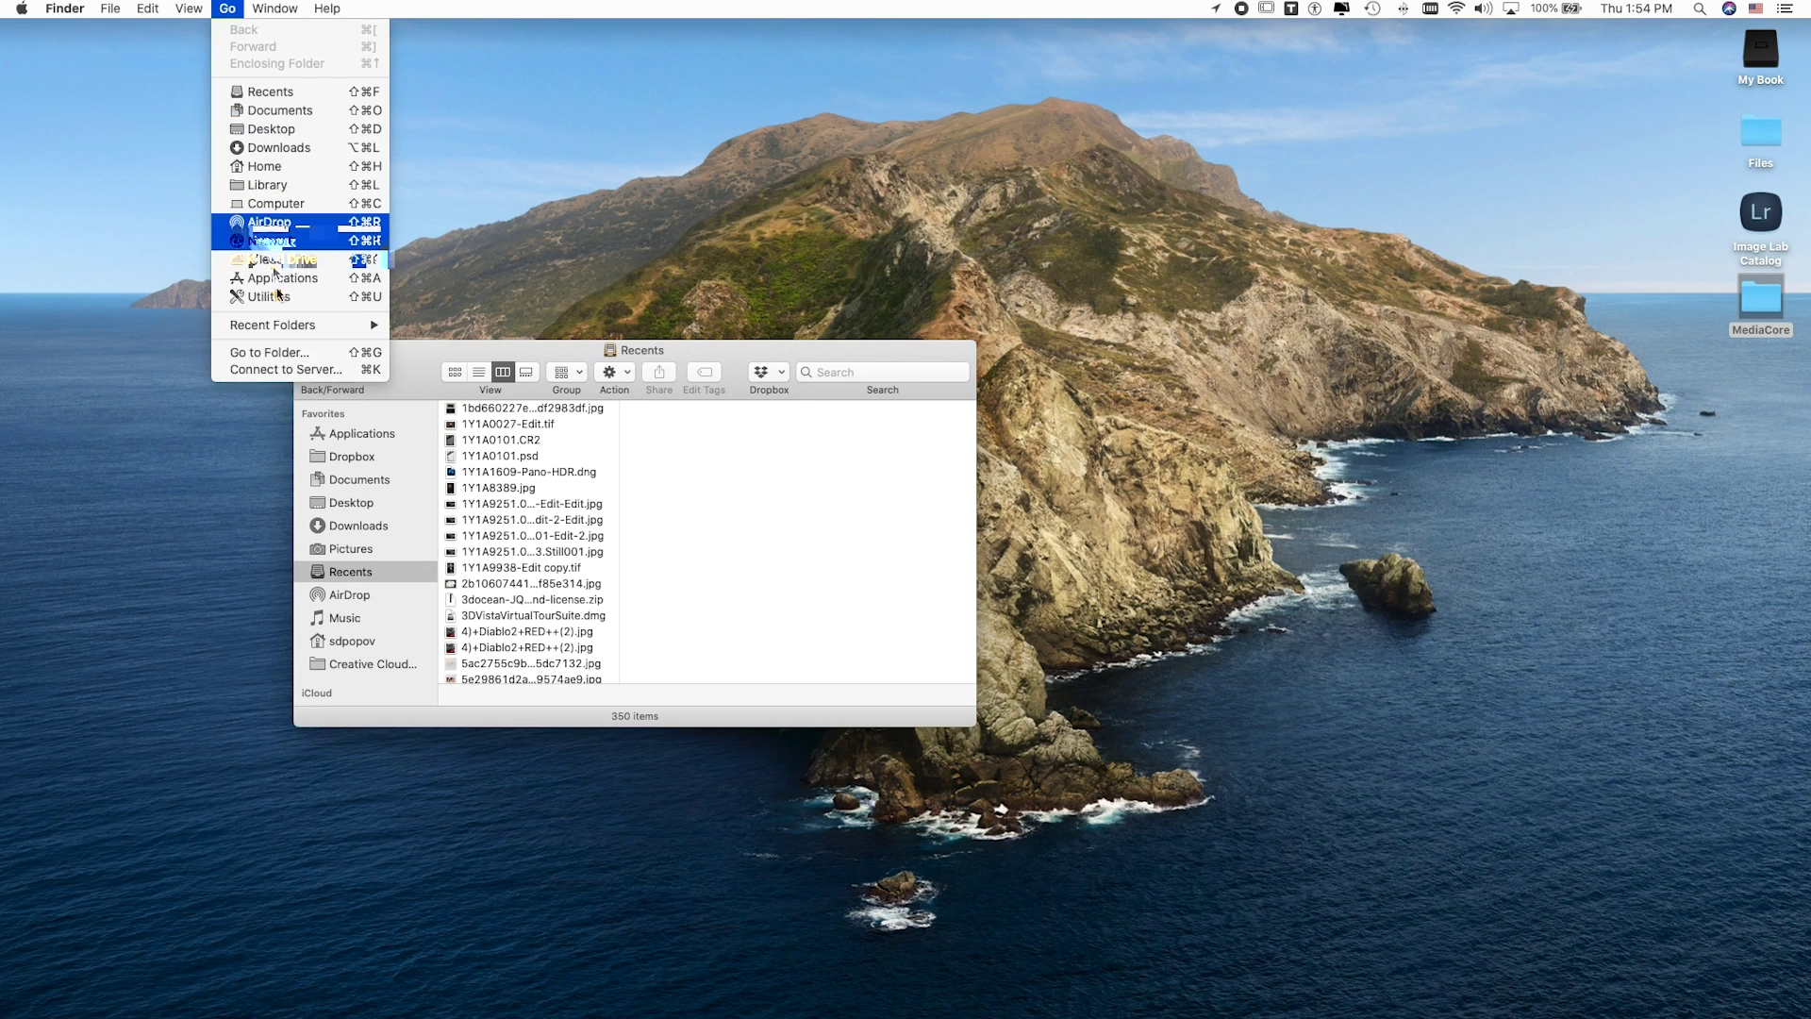
click(298, 353)
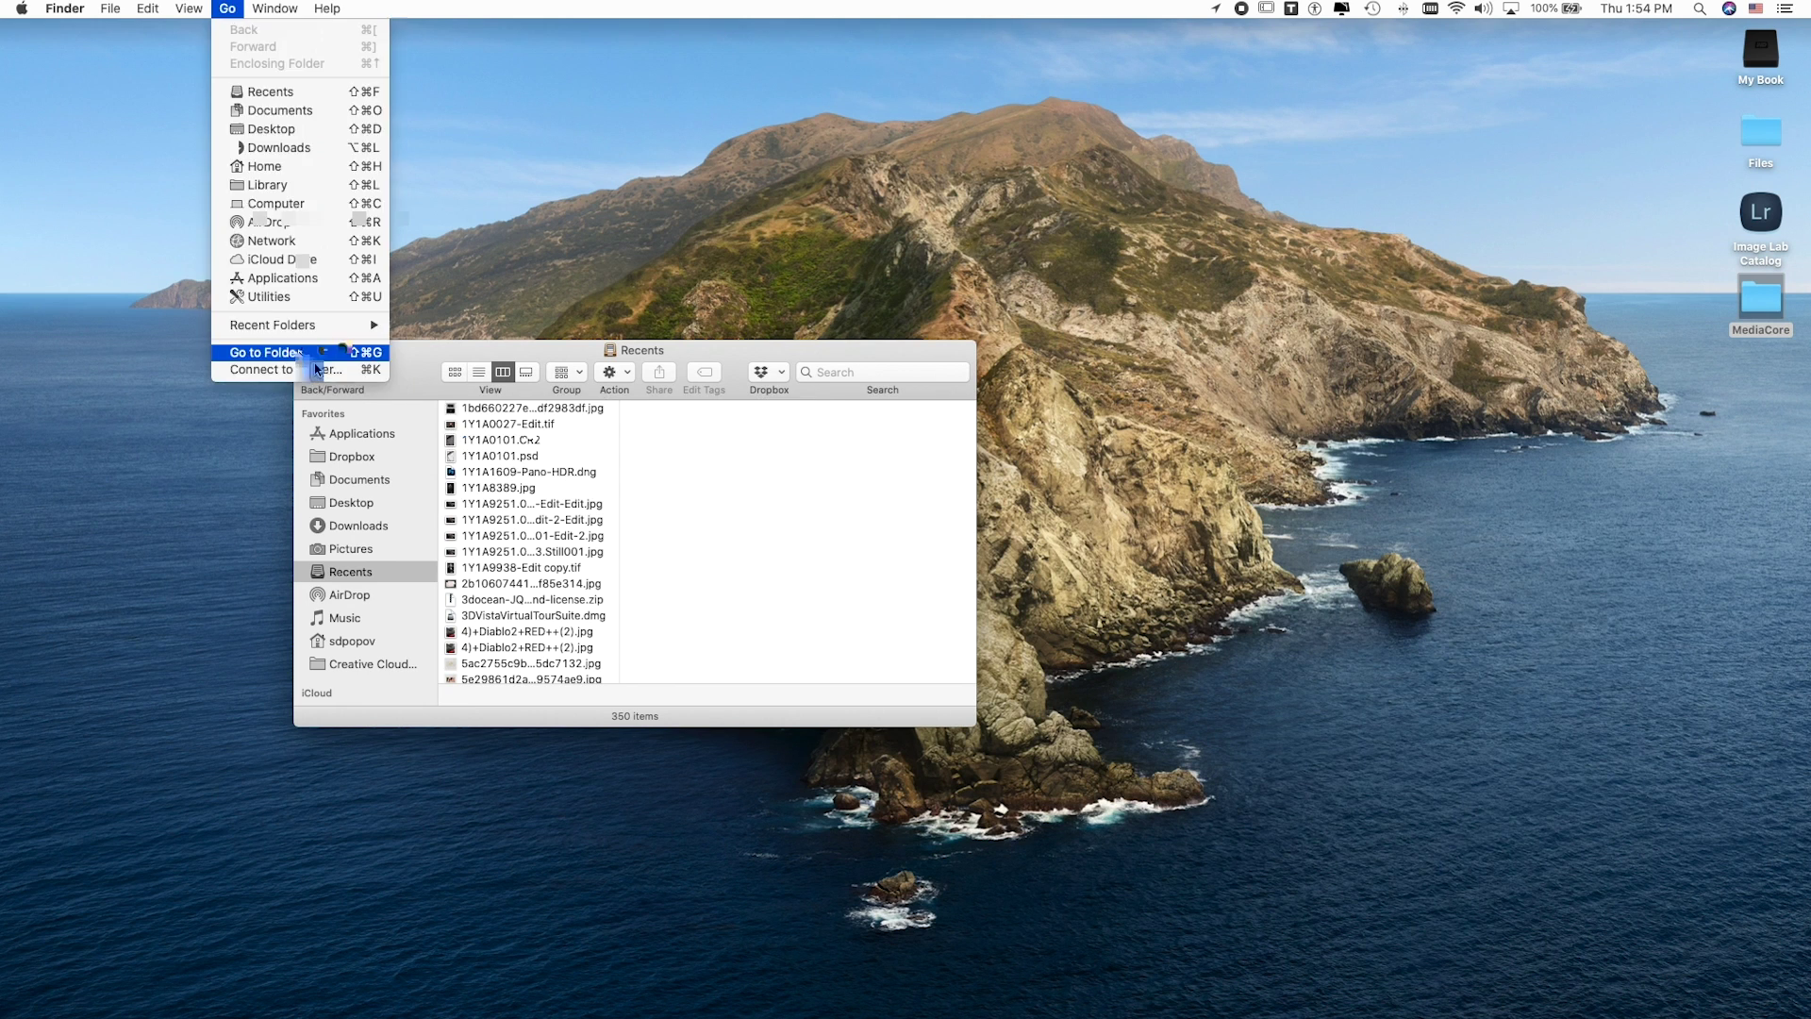
click(298, 353)
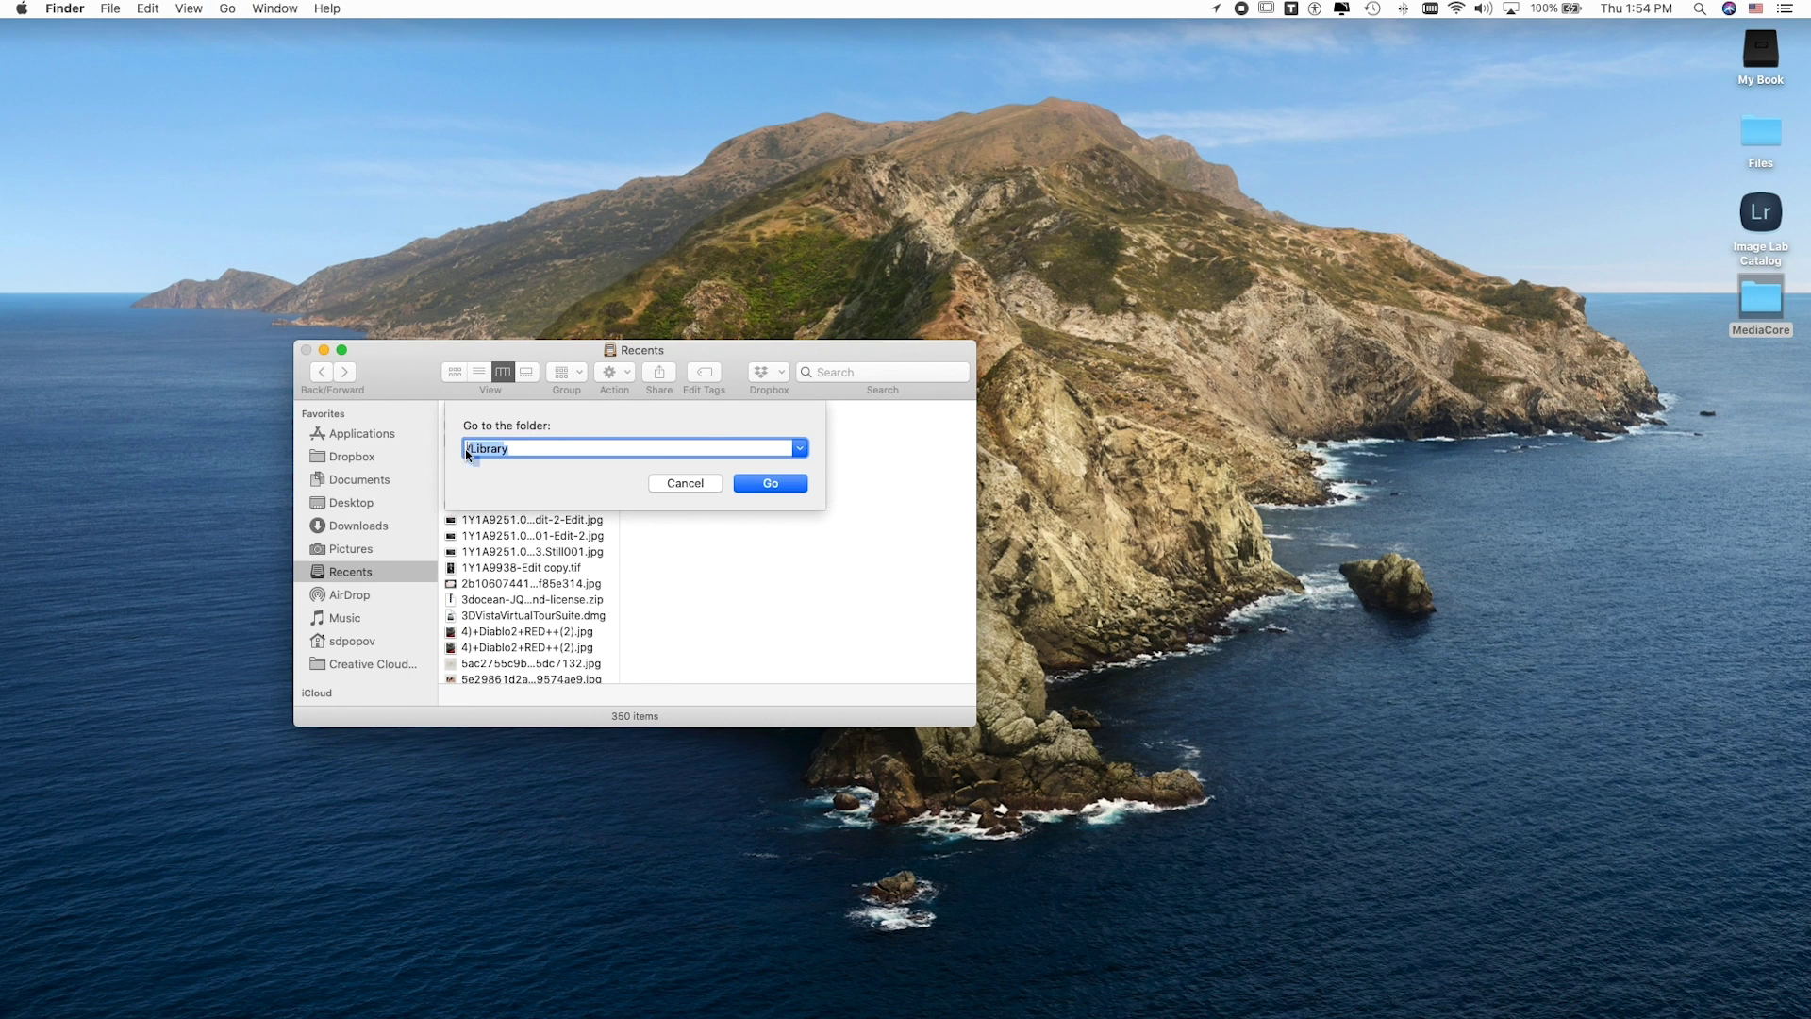
click(467, 451)
click(764, 479)
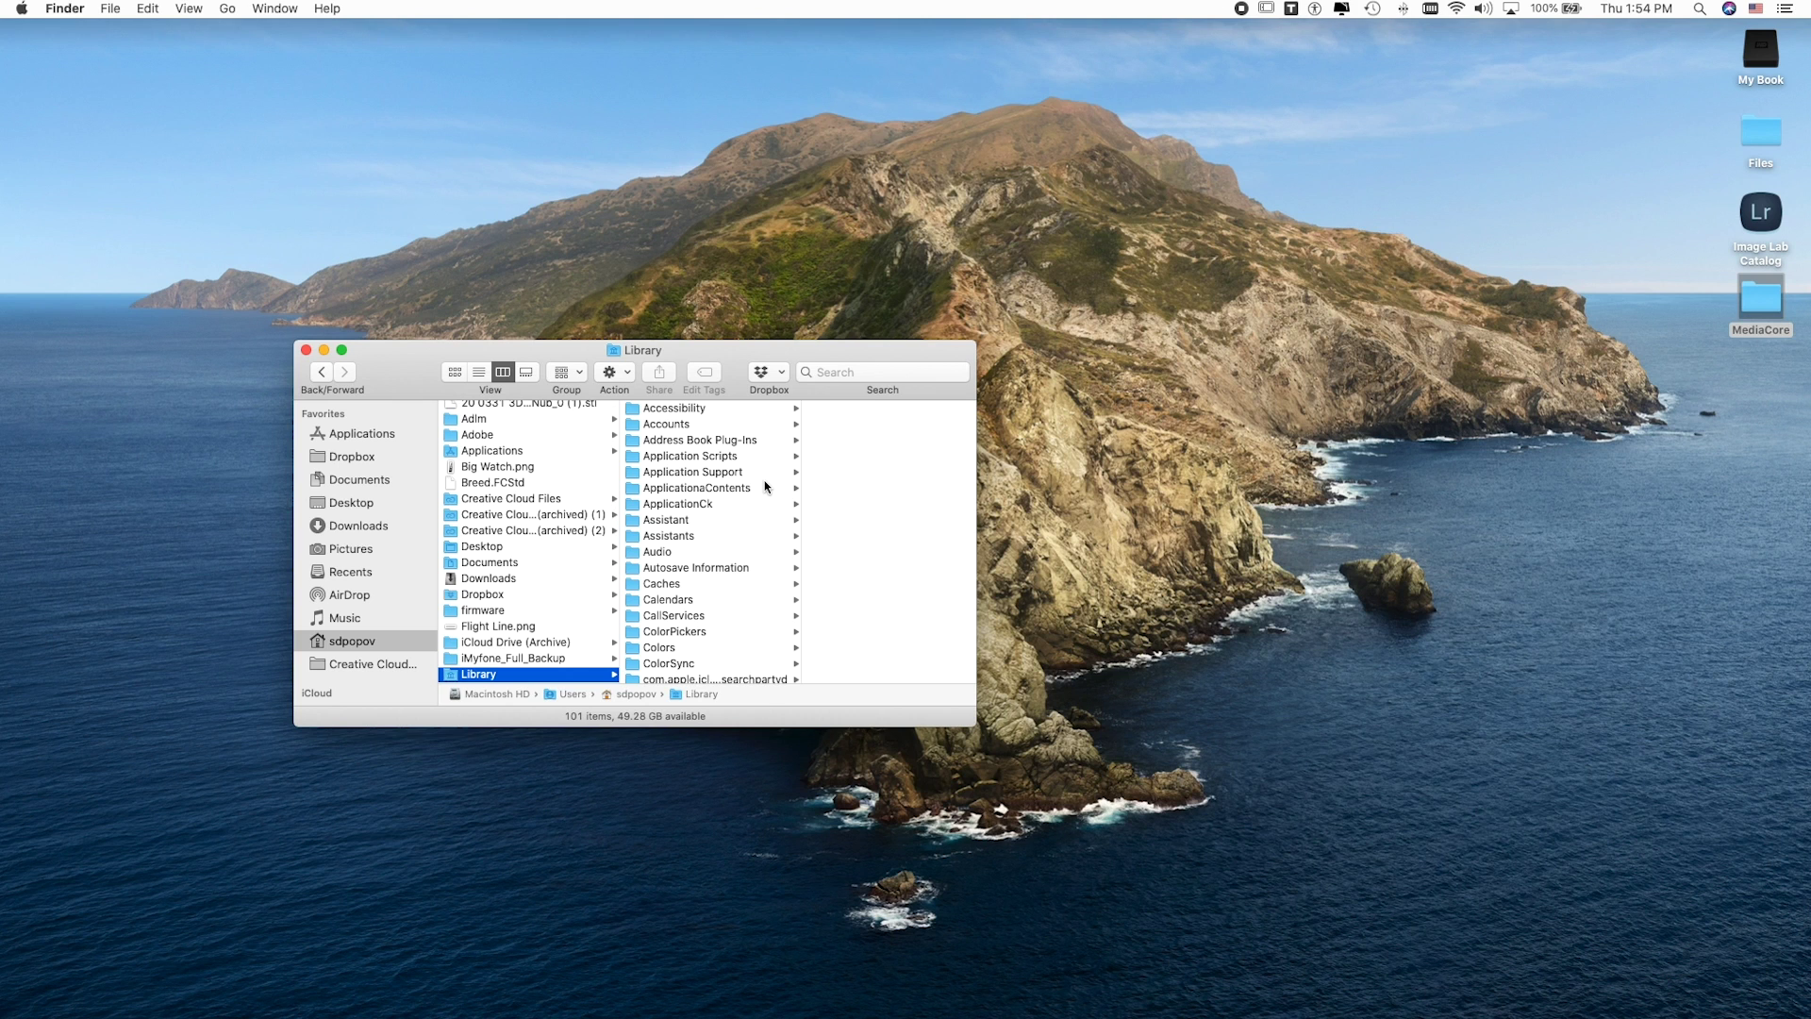
click(744, 473)
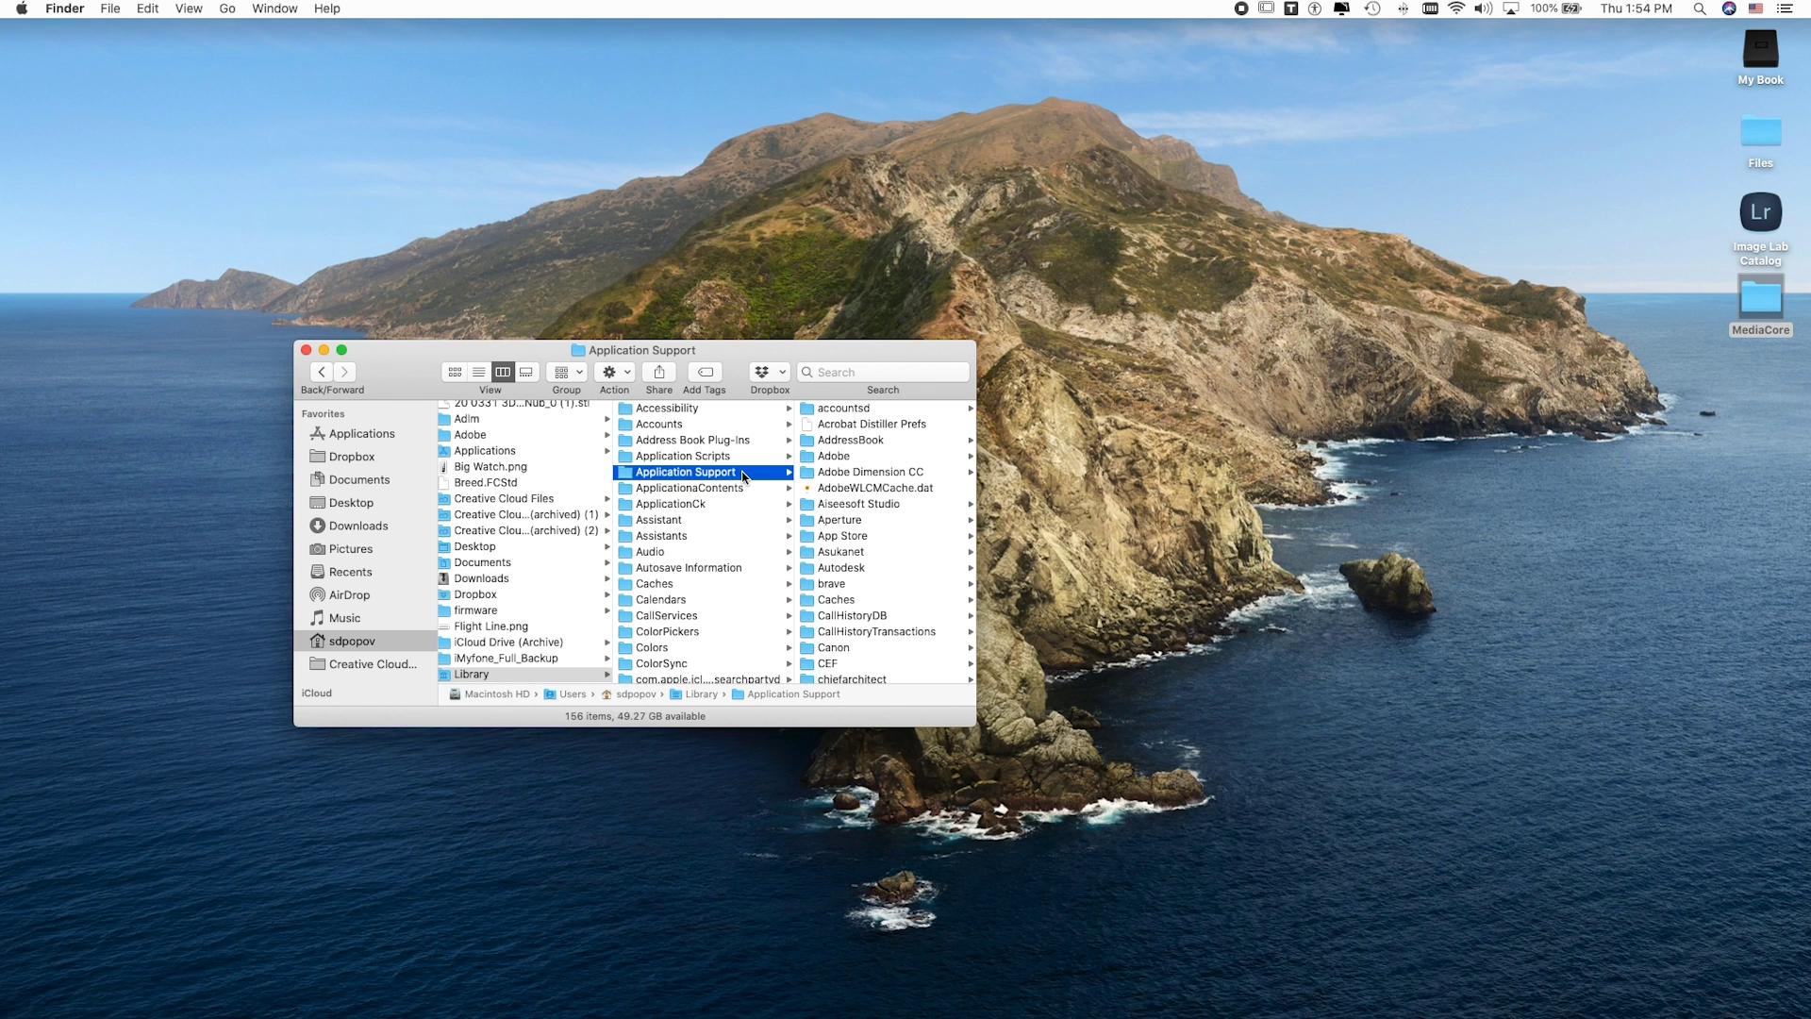
Rename the Adobe folder to Adobe.old.
click(842, 456)
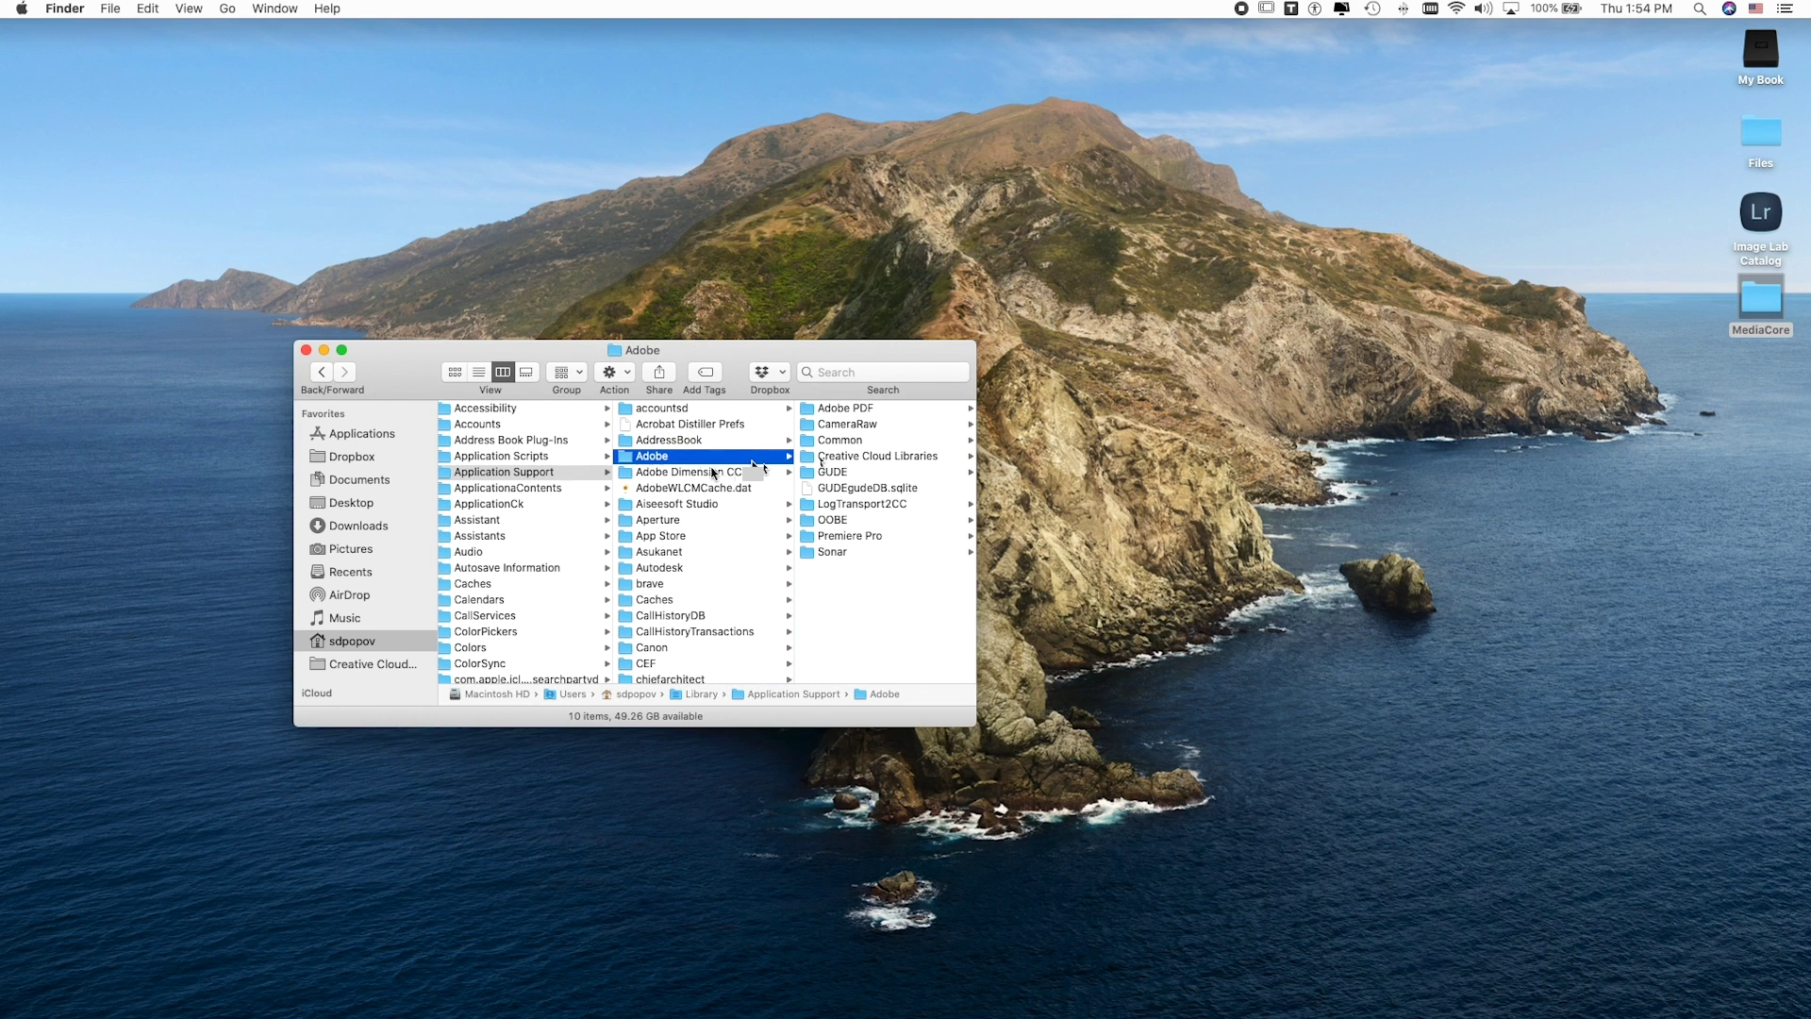
click(667, 458)
text(.cld)
key(Return)
key(Up)
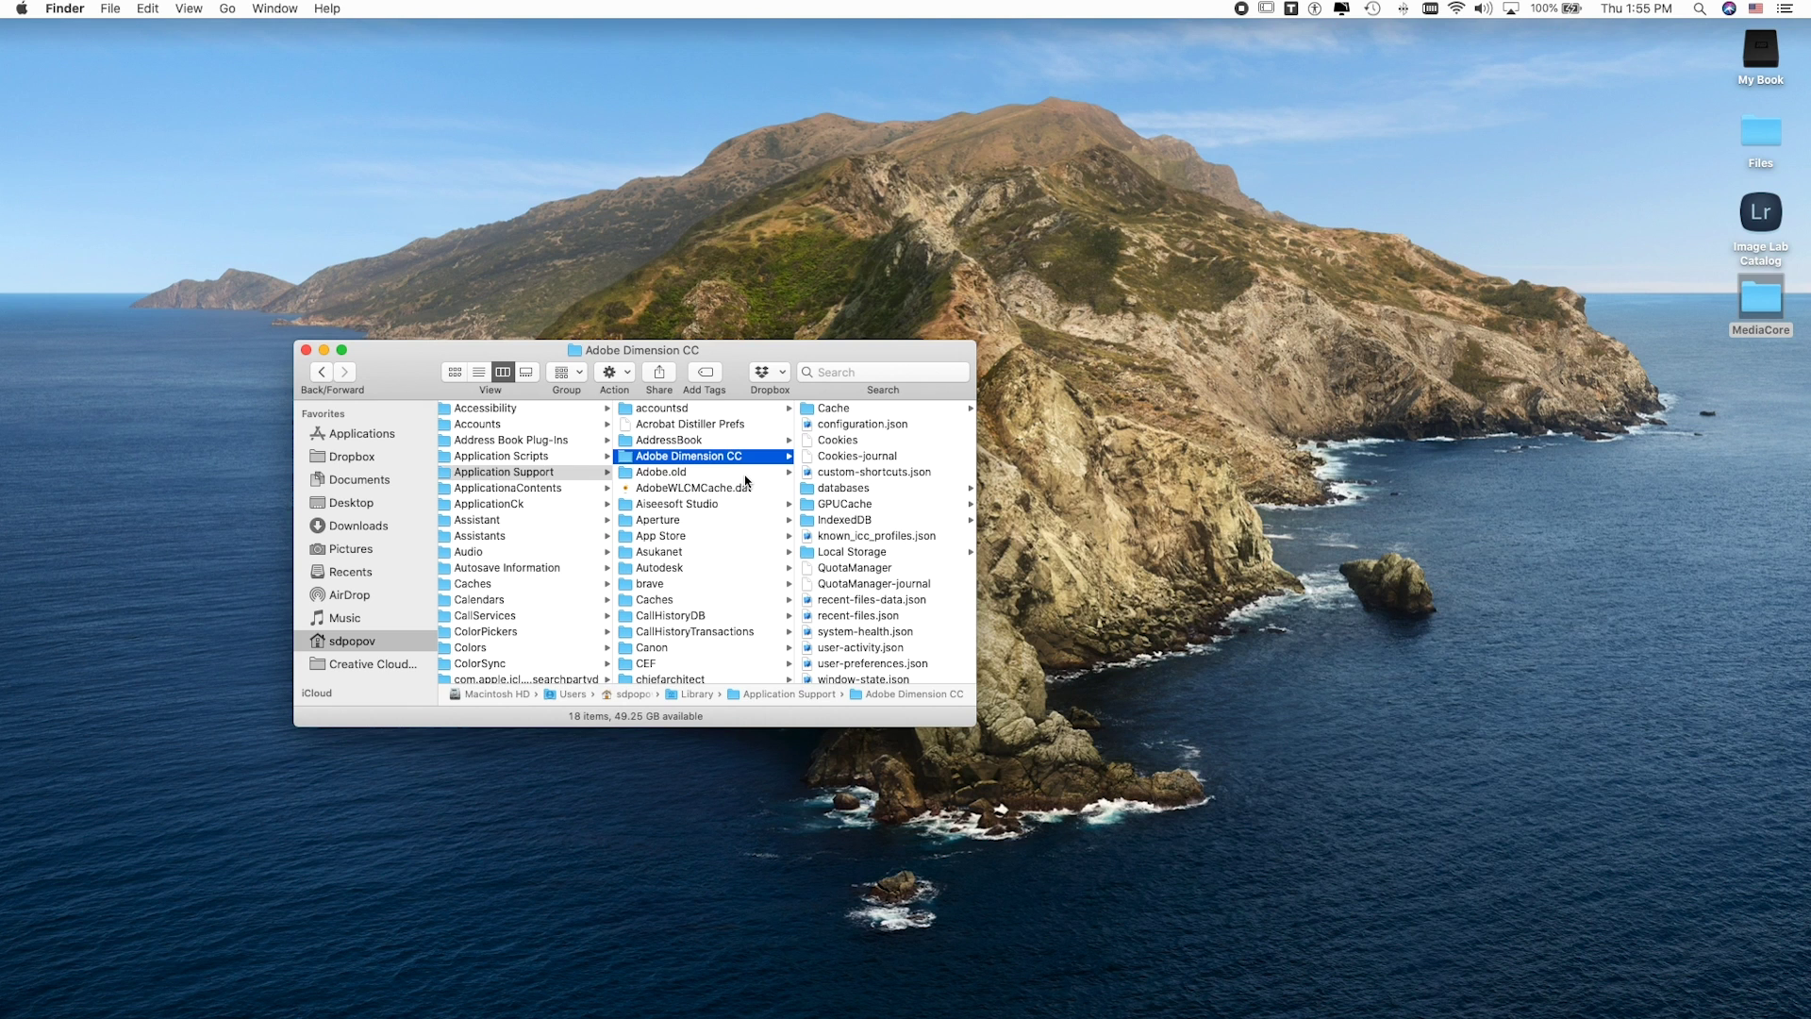